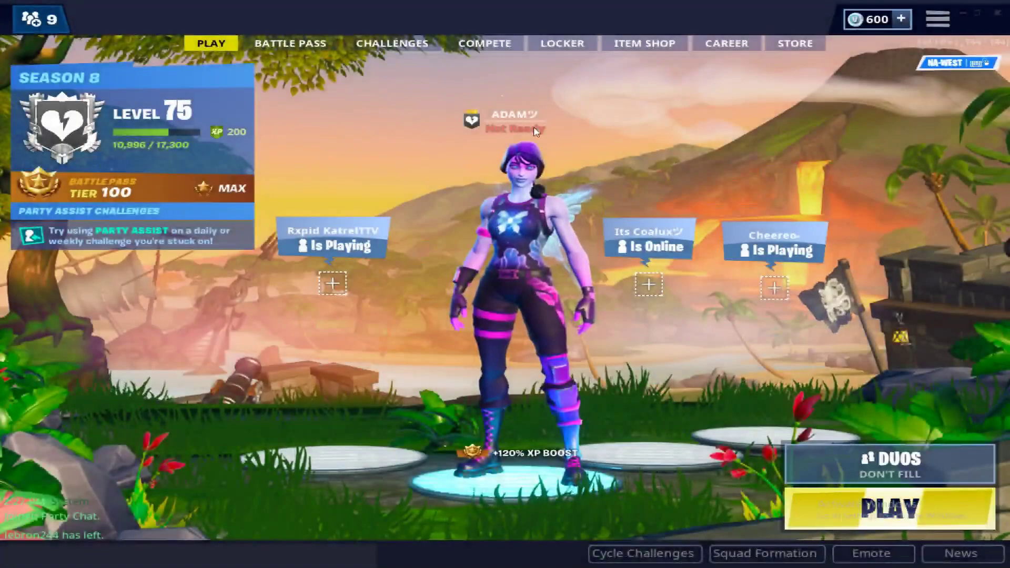
# - Open the Fortnite Item Shop and bring up the Support a Creator option
pyautogui.click(645, 43)
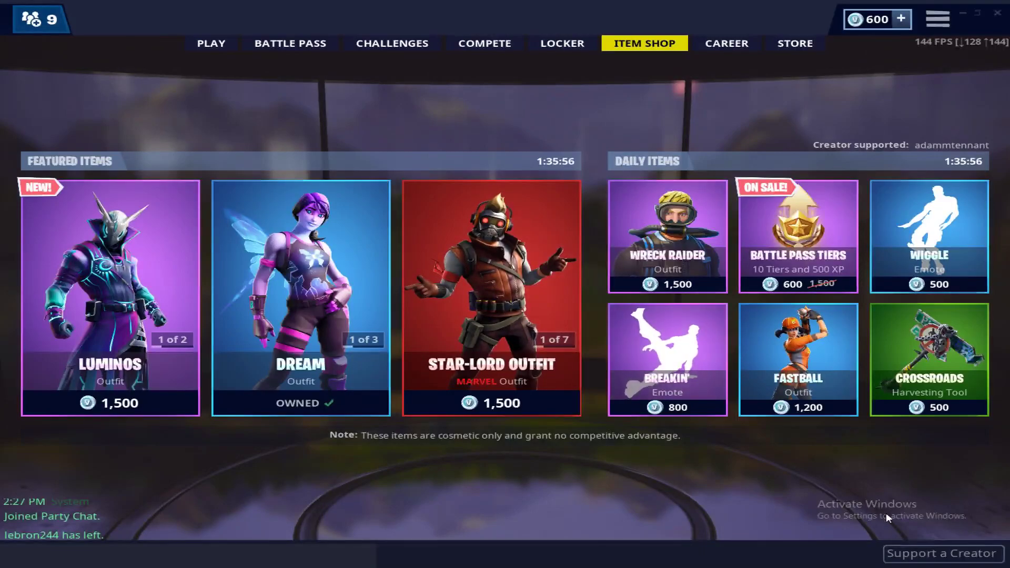
pyautogui.click(942, 553)
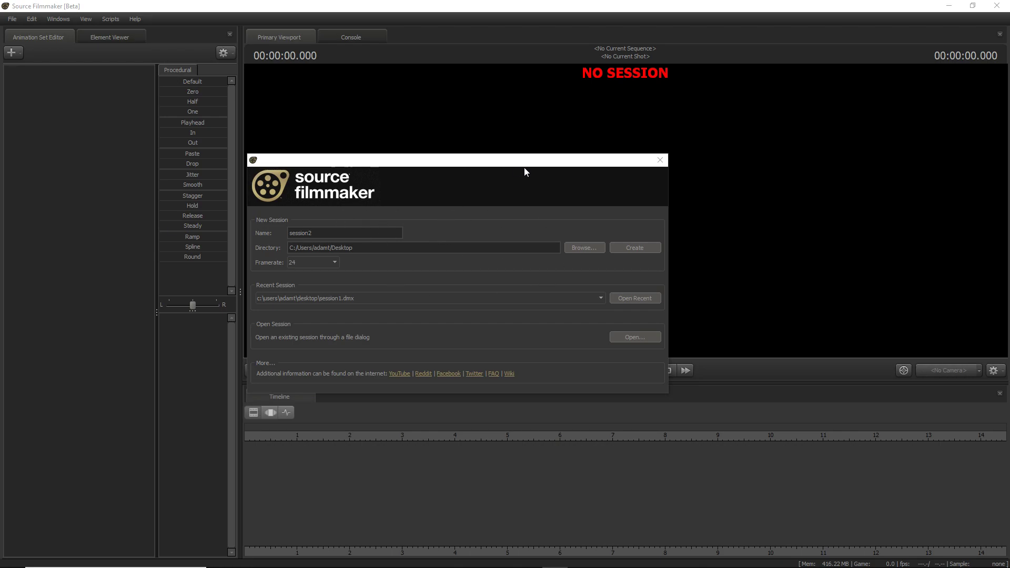
pyautogui.moveTo(492, 162); pyautogui.dragTo(531, 167)
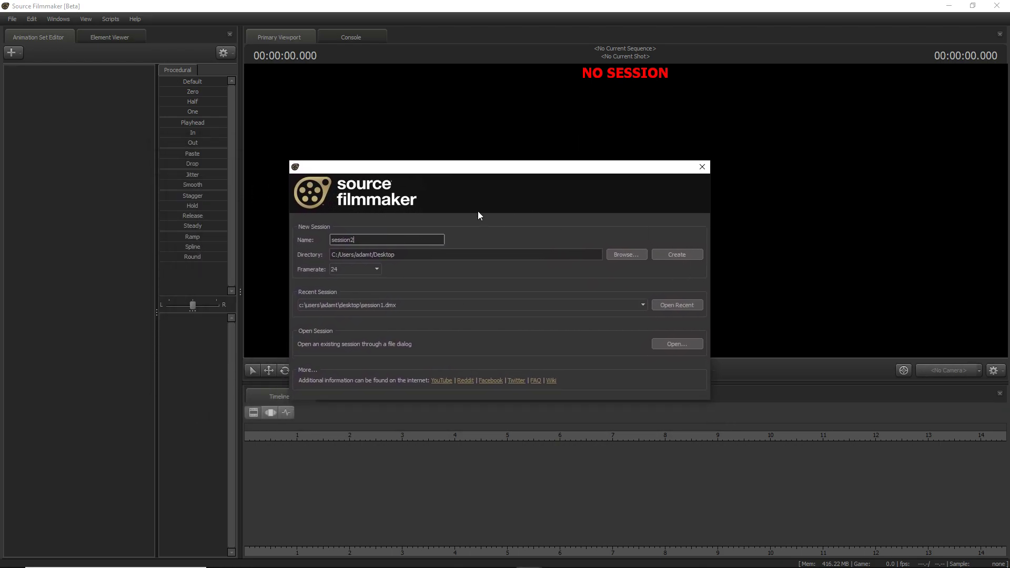
pyautogui.moveTo(361, 192); pyautogui.dragTo(461, 189)
pyautogui.moveTo(411, 209); pyautogui.dragTo(435, 204)
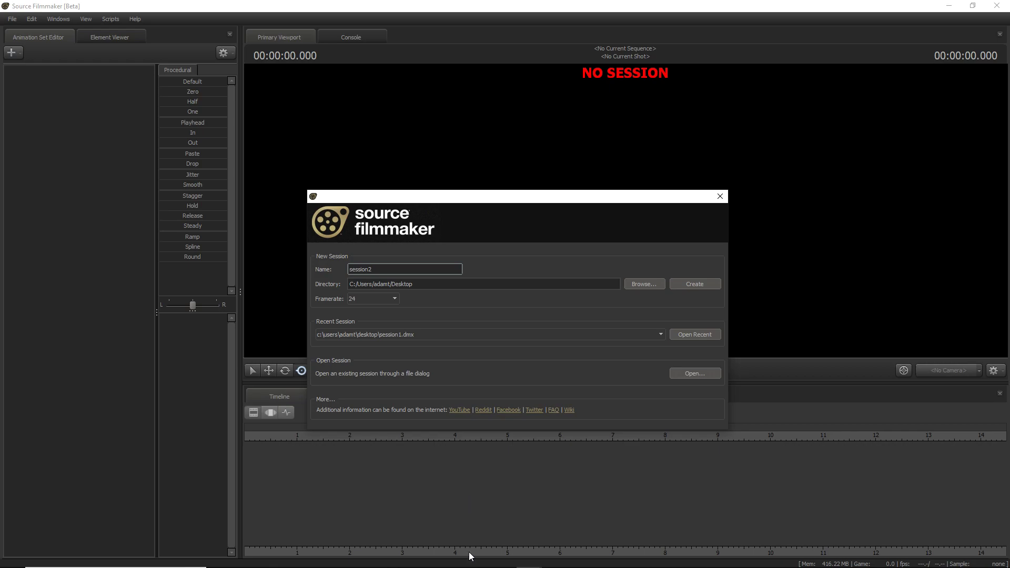
pyautogui.moveTo(509, 200)
pyautogui.mouseDown()
pyautogui.moveTo(486, 229)
pyautogui.moveTo(509, 202)
pyautogui.mouseUp()
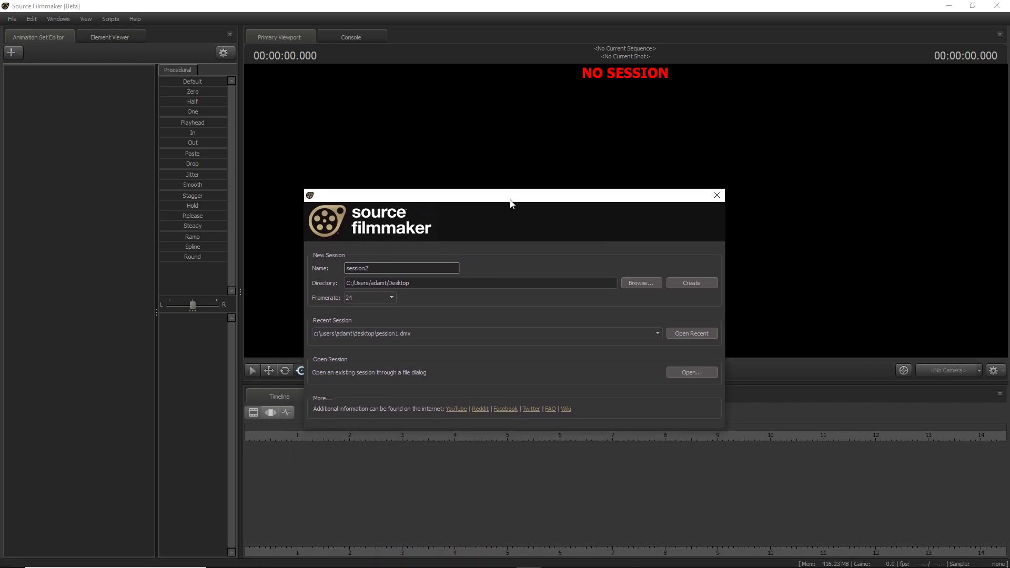
# - Switch to Steam, search the store for "source" and open the Source Filmmaker store page
pyautogui.click(506, 562)
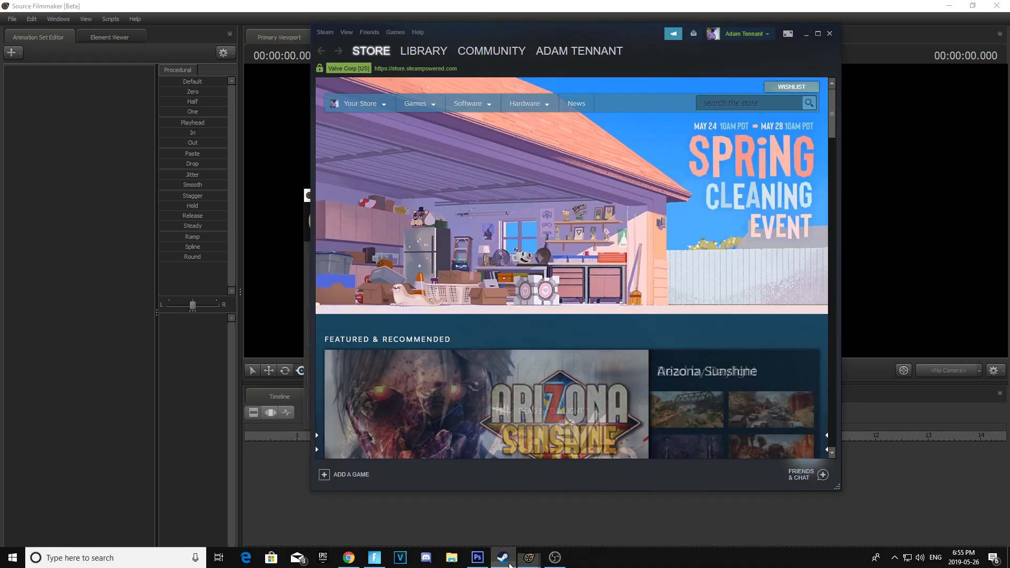
pyautogui.write('source')
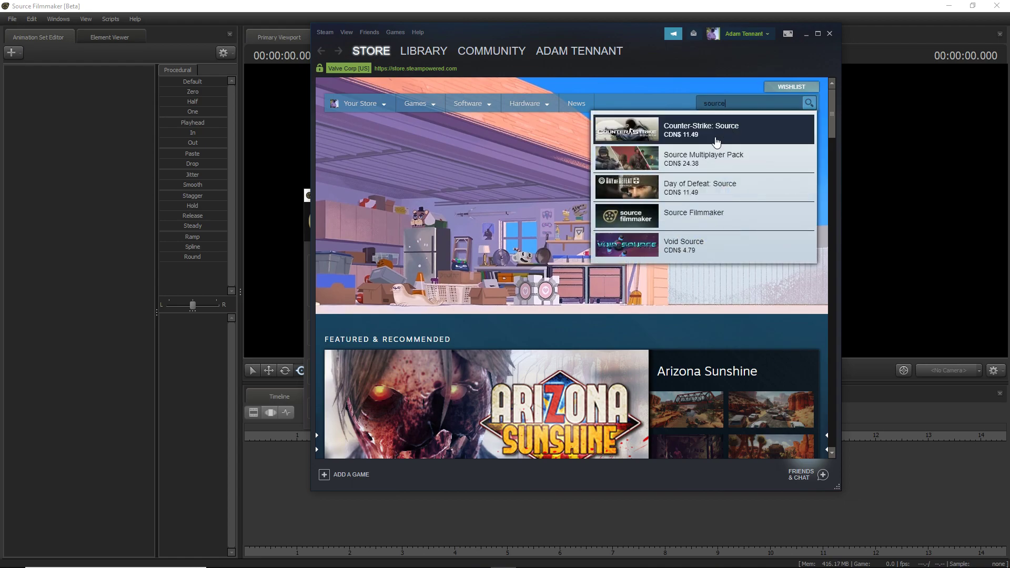
pyautogui.click(718, 211)
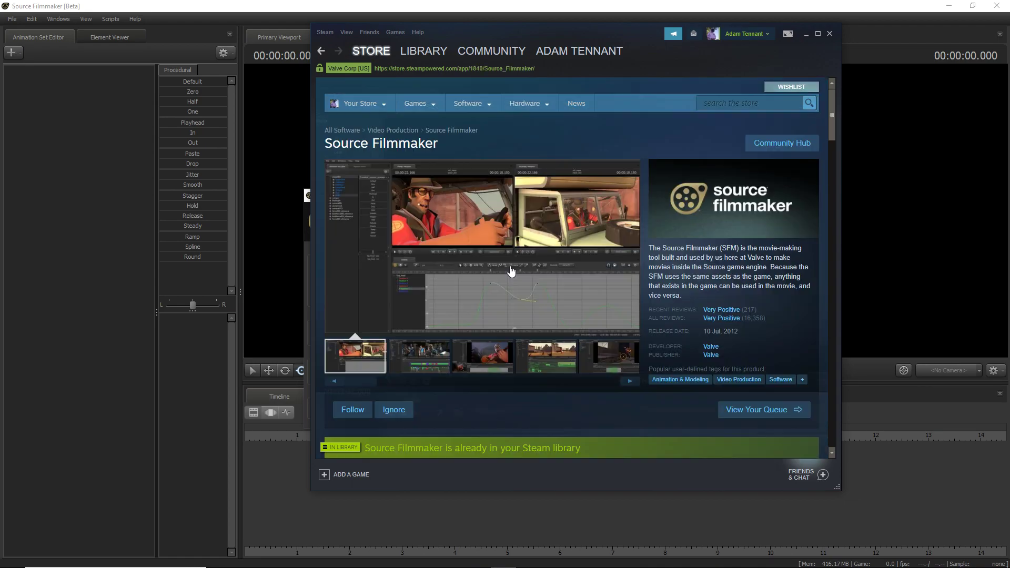
# - Show Source Filmmaker in the Steam software library and browse its Workshop
pyautogui.moveTo(406, 60)
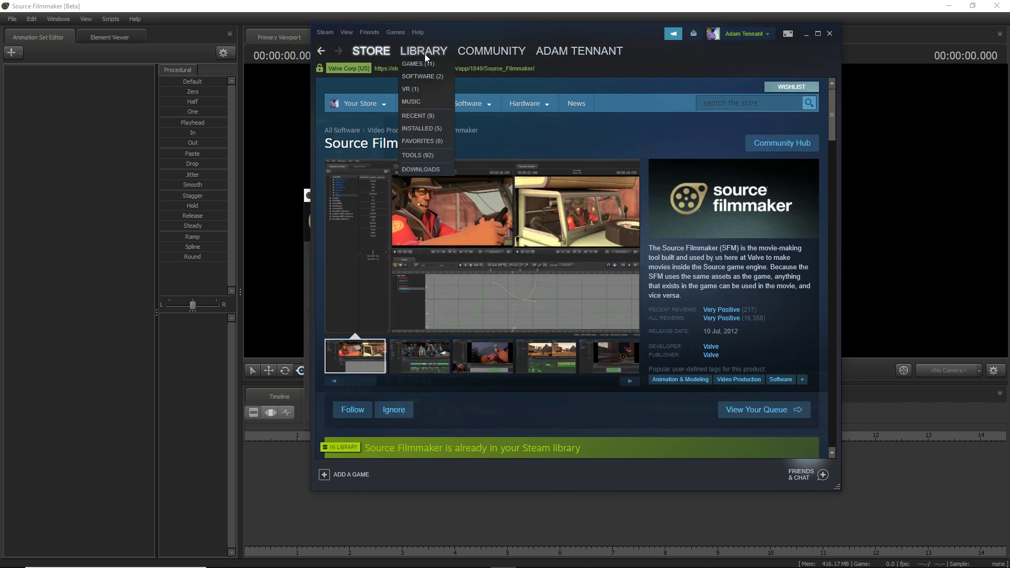
pyautogui.click(429, 77)
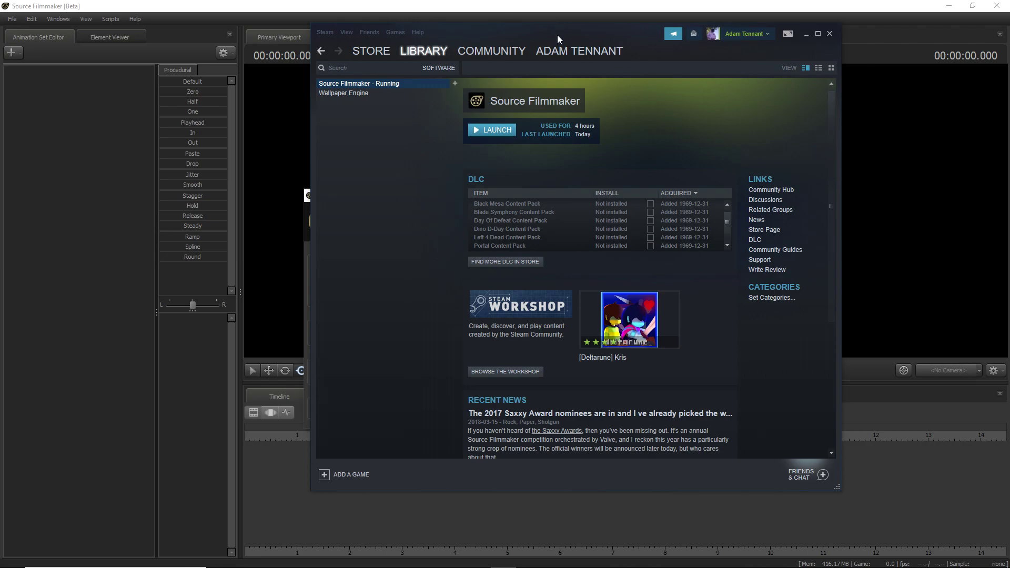
pyautogui.moveTo(557, 33); pyautogui.dragTo(521, 60)
pyautogui.moveTo(526, 79)
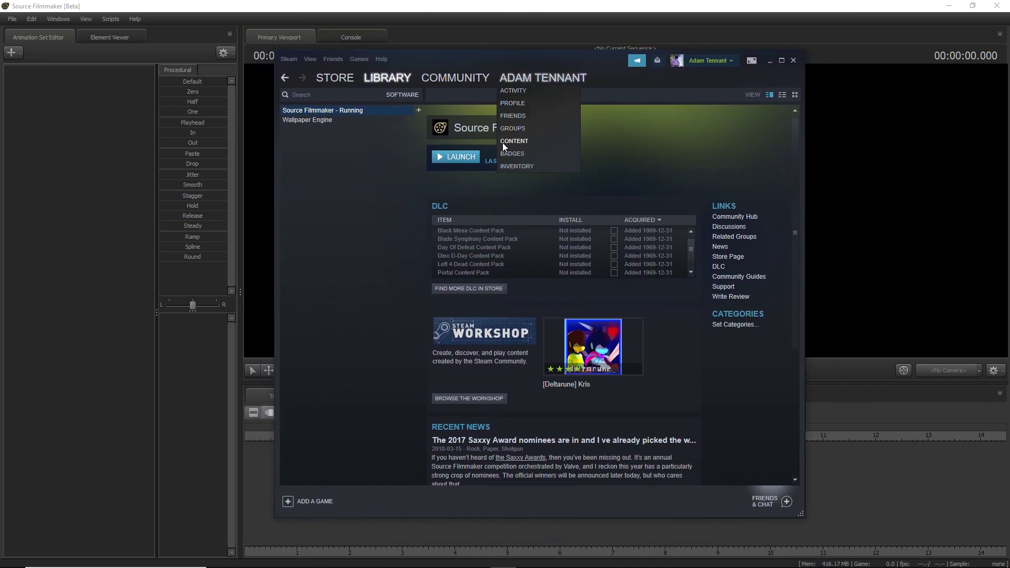
pyautogui.click(468, 399)
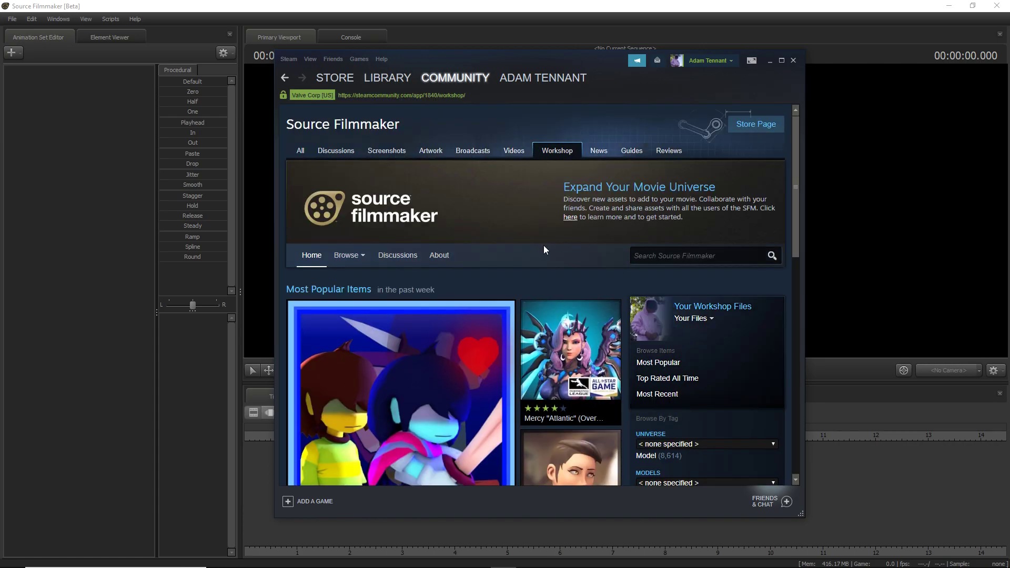
# - Search the Source Filmmaker Workshop for "fortnite", subscribe to the Fortnite - Velocity model and return to Source Filmmaker
pyautogui.click(693, 256)
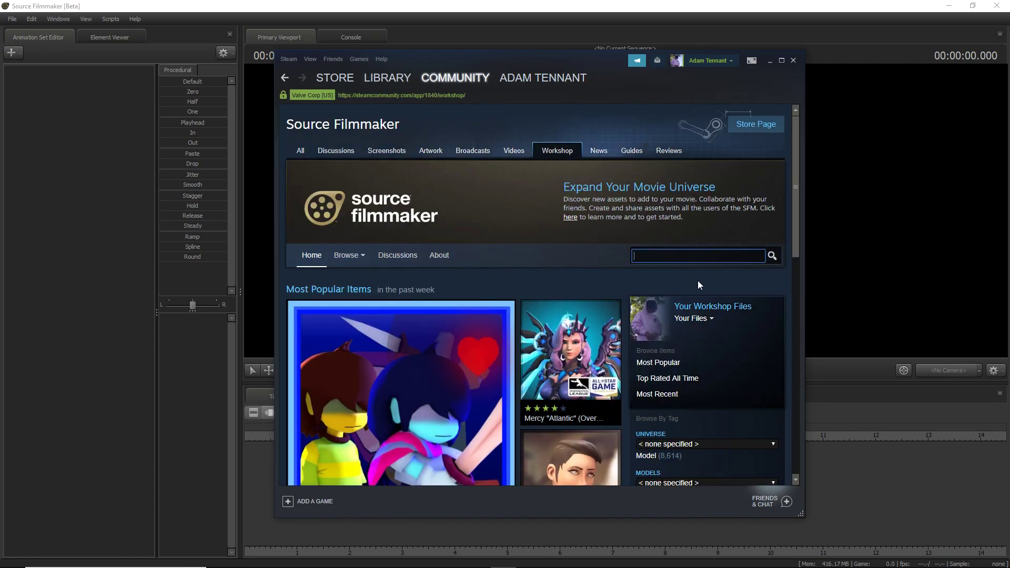
pyautogui.write('fortnite')
pyautogui.click(772, 256)
pyautogui.scroll(-4, 514, 306)
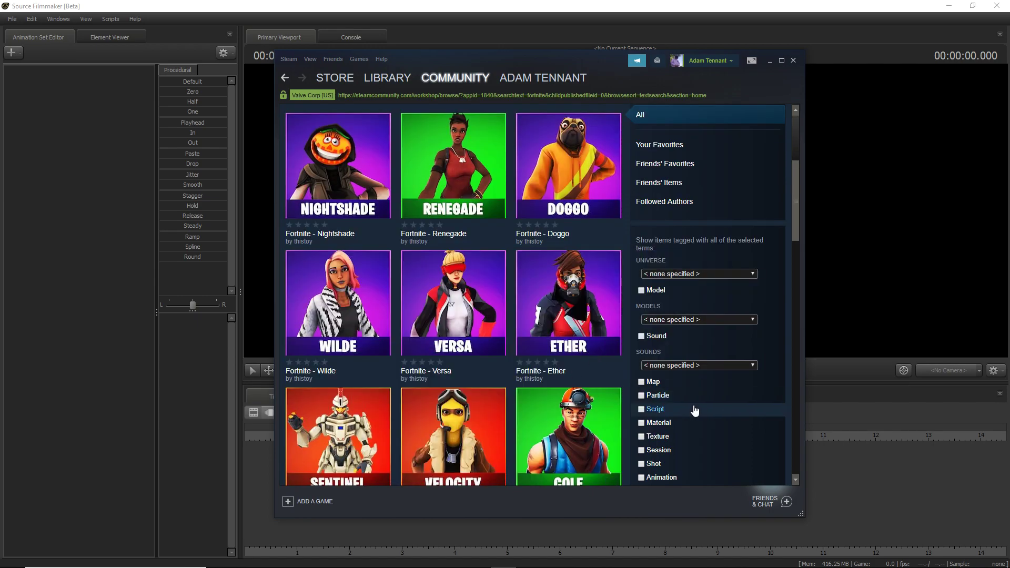
pyautogui.scroll(-3, 678, 400)
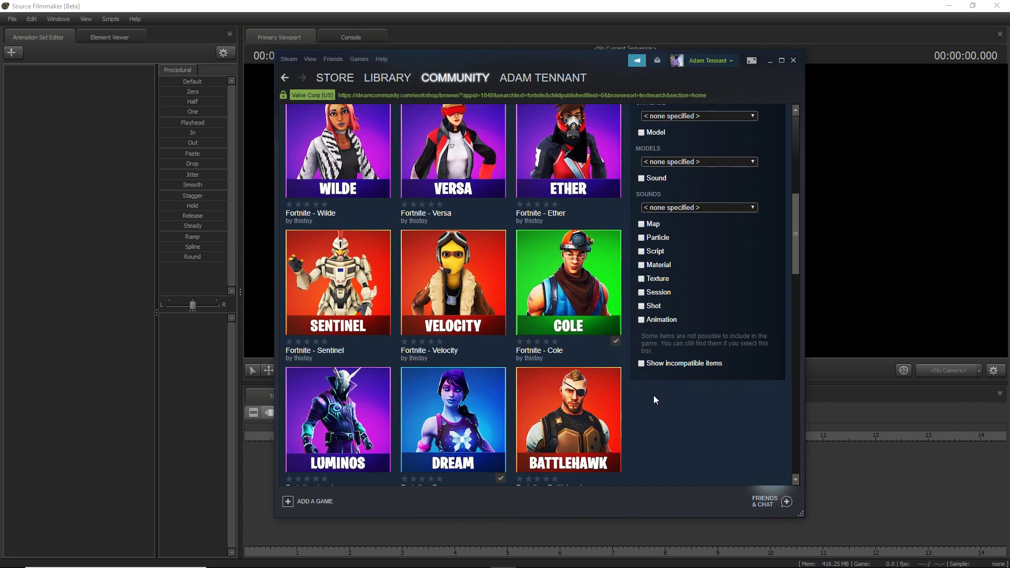
pyautogui.click(497, 326)
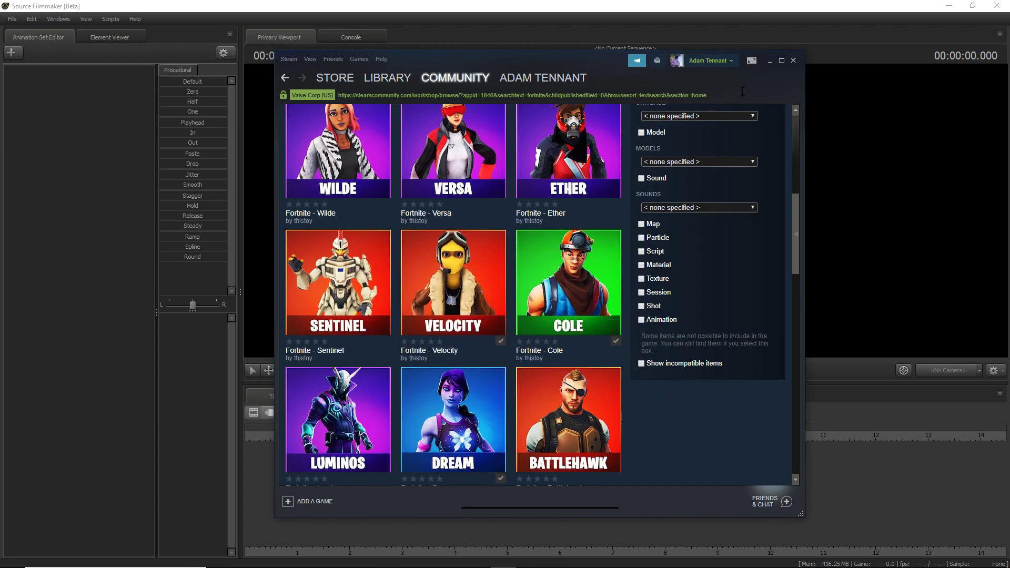
pyautogui.click(770, 60)
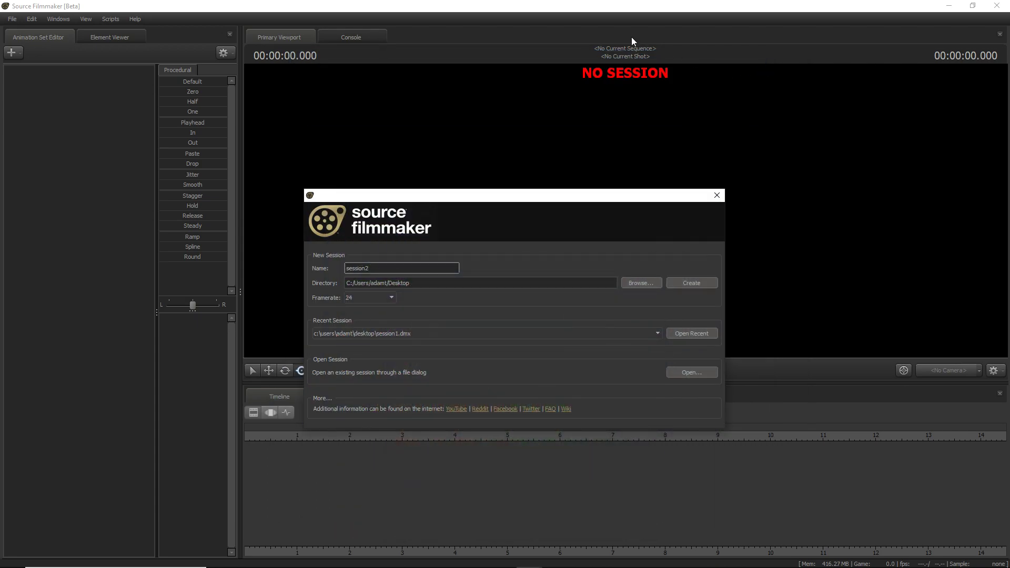
# - Create the new session session2 and download the queued Fortnite - Velocity Workshop file
pyautogui.click(692, 278)
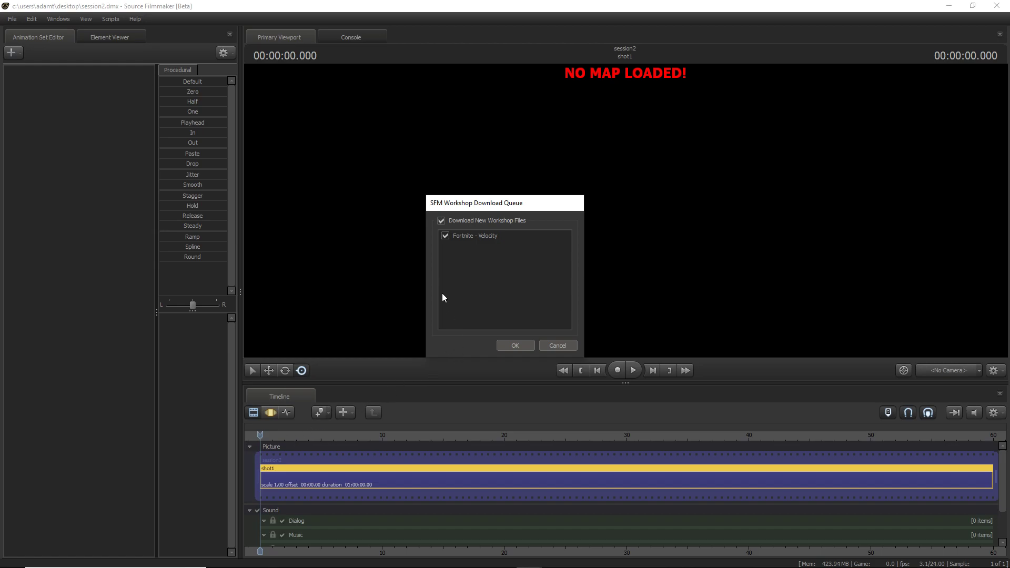
pyautogui.moveTo(497, 201); pyautogui.dragTo(525, 215)
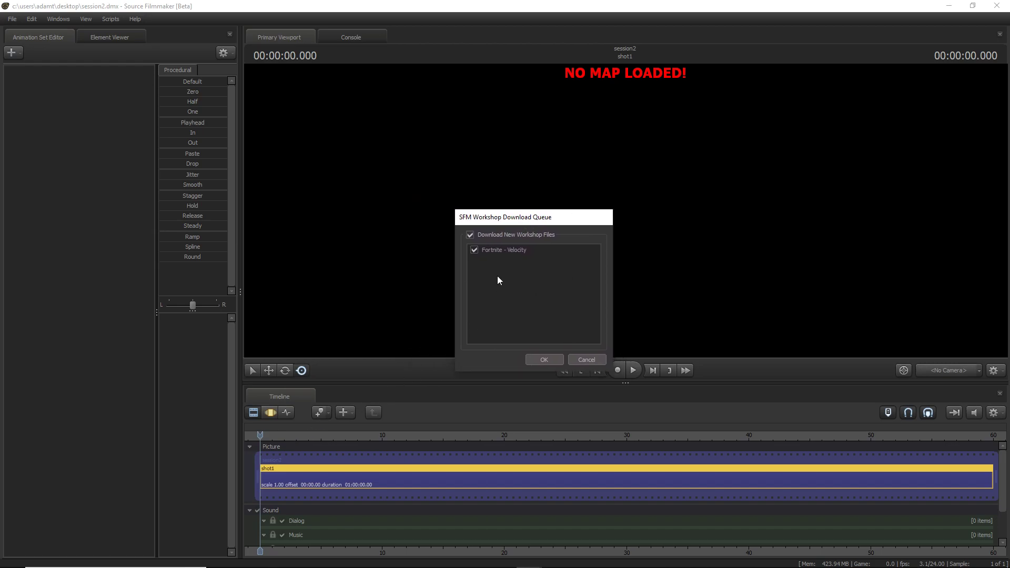
pyautogui.click(541, 360)
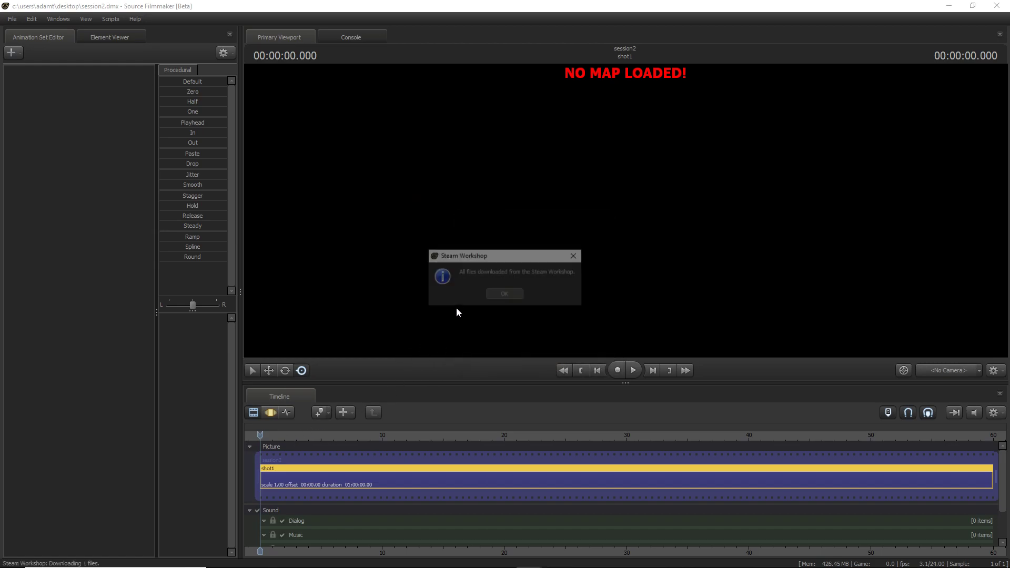
pyautogui.click(492, 294)
# - Load the whiteroom.bsp map into the session
pyautogui.rightClick(349, 242)
pyautogui.click(382, 343)
pyautogui.rightClick(632, 192)
pyautogui.click(658, 284)
pyautogui.scroll(-15, 429, 348)
pyautogui.click(447, 367)
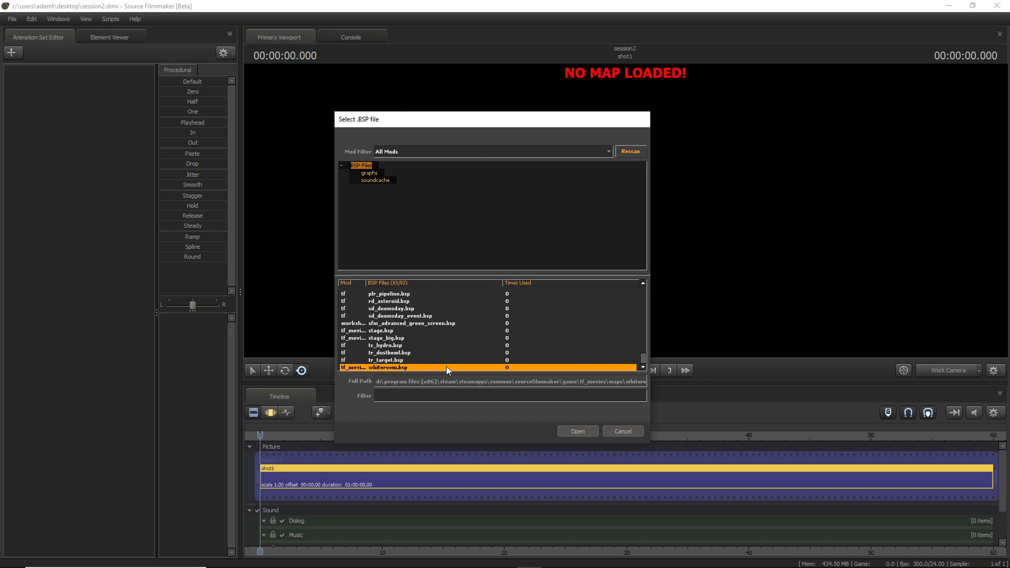
pyautogui.click(592, 431)
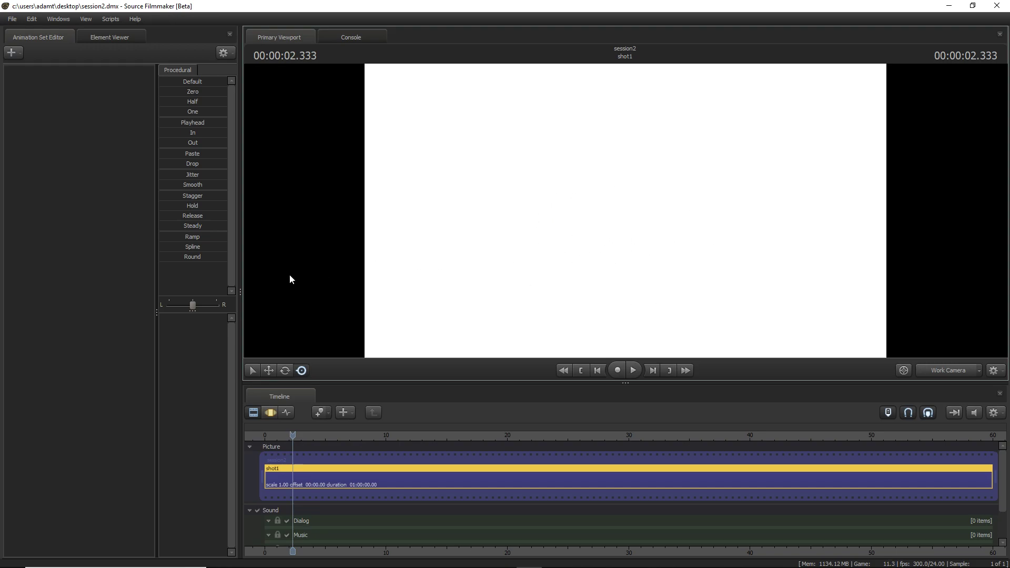
# - Start an animation set for a new model and list the workshop model files
pyautogui.rightClick(95, 262)
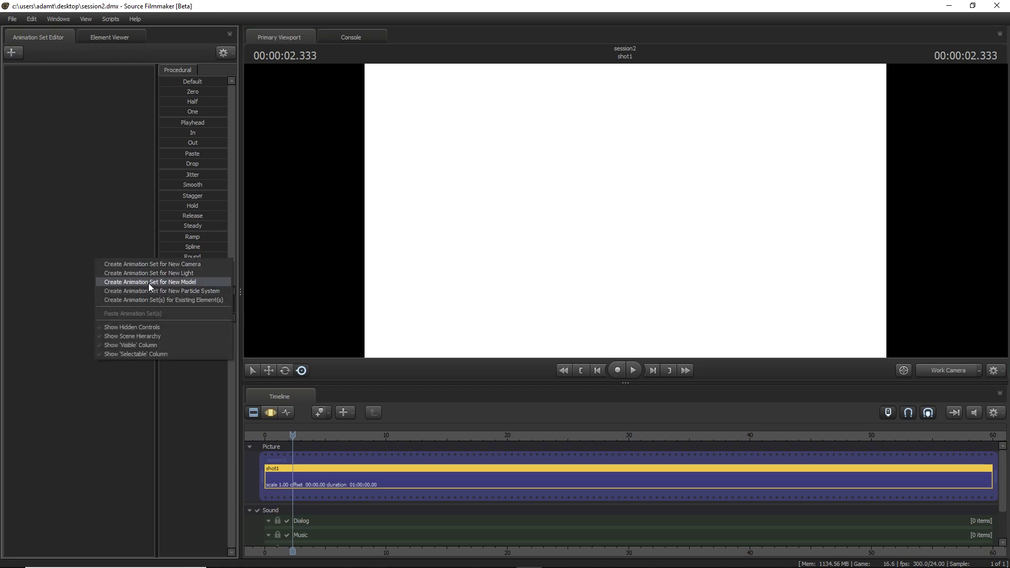
pyautogui.click(209, 277)
pyautogui.moveTo(464, 110); pyautogui.dragTo(459, 120)
pyautogui.scroll(-3, 400, 198)
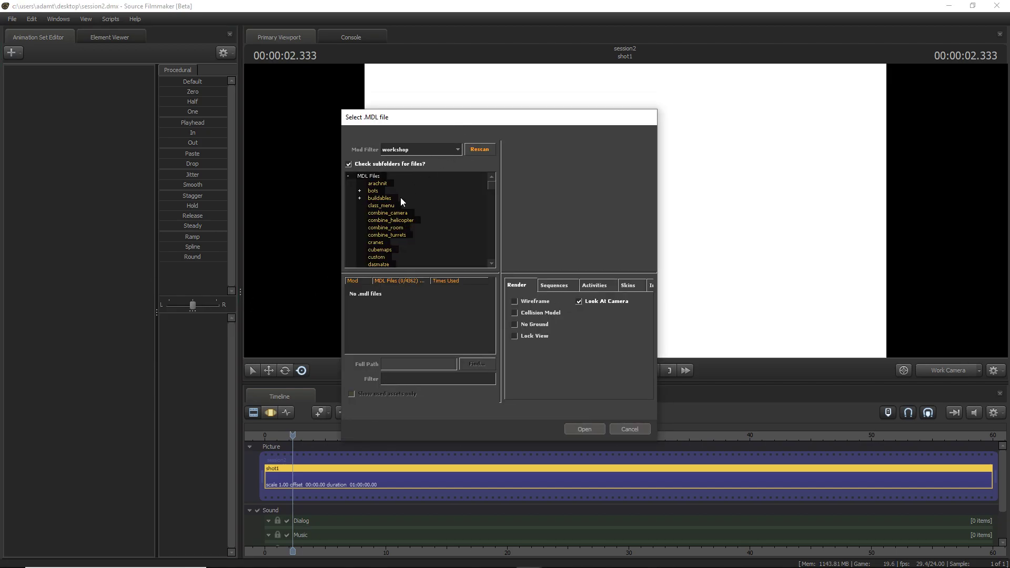
pyautogui.click(377, 249)
pyautogui.scroll(-2, 459, 315)
pyautogui.moveTo(494, 314); pyautogui.dragTo(487, 293)
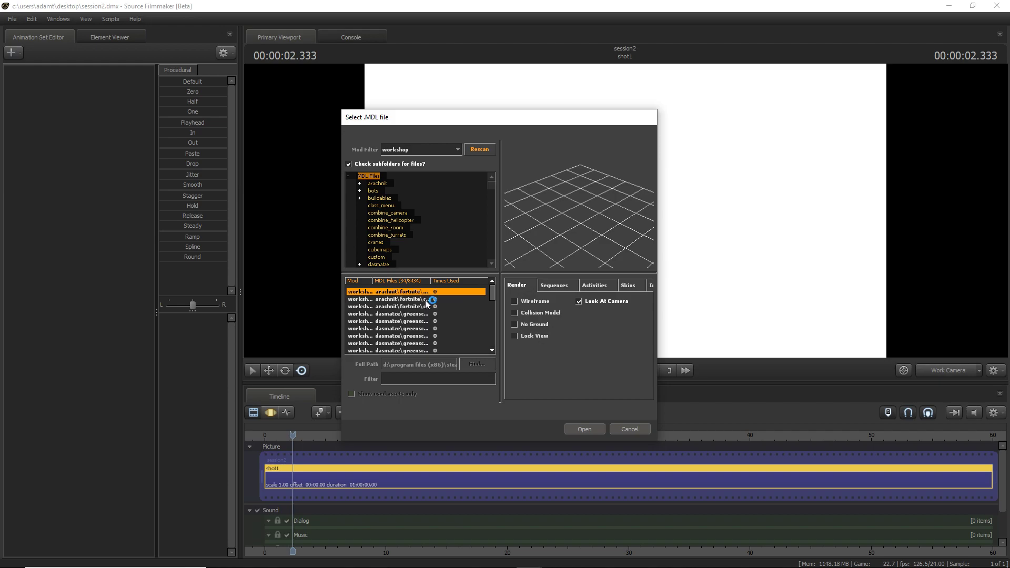
# - Preview the listed workshop models and add the Velocity character model to the scene
pyautogui.click(437, 309)
pyautogui.click(434, 315)
pyautogui.click(429, 322)
pyautogui.click(423, 328)
pyautogui.click(424, 341)
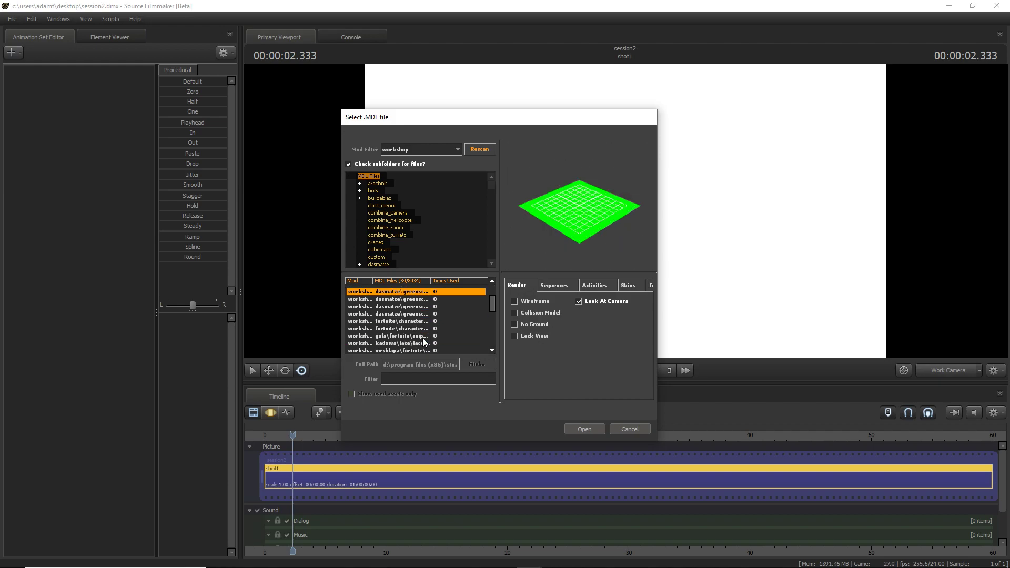
pyautogui.scroll(-5, 423, 332)
pyautogui.click(427, 329)
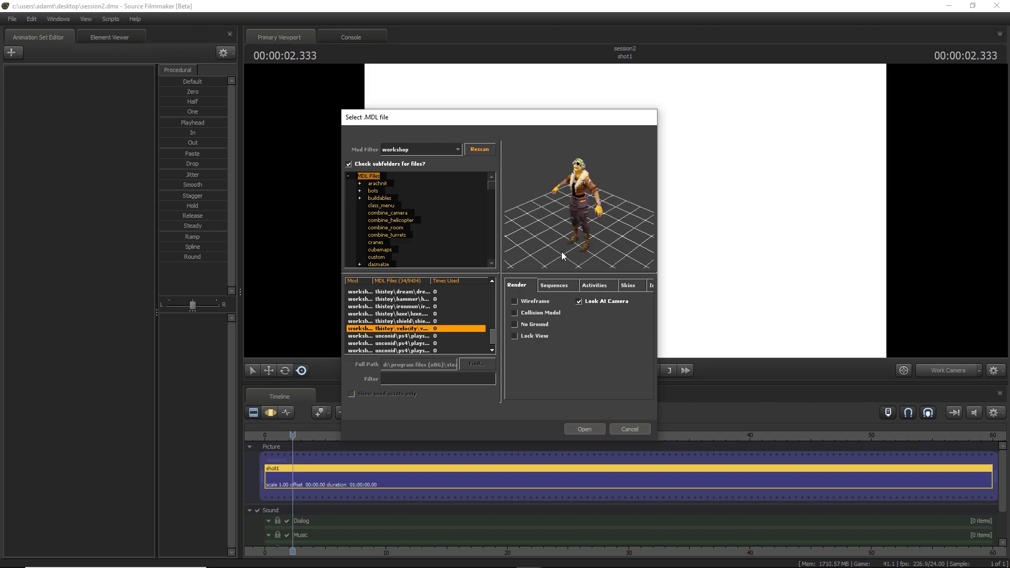
pyautogui.moveTo(589, 114); pyautogui.dragTo(567, 114)
pyautogui.click(561, 430)
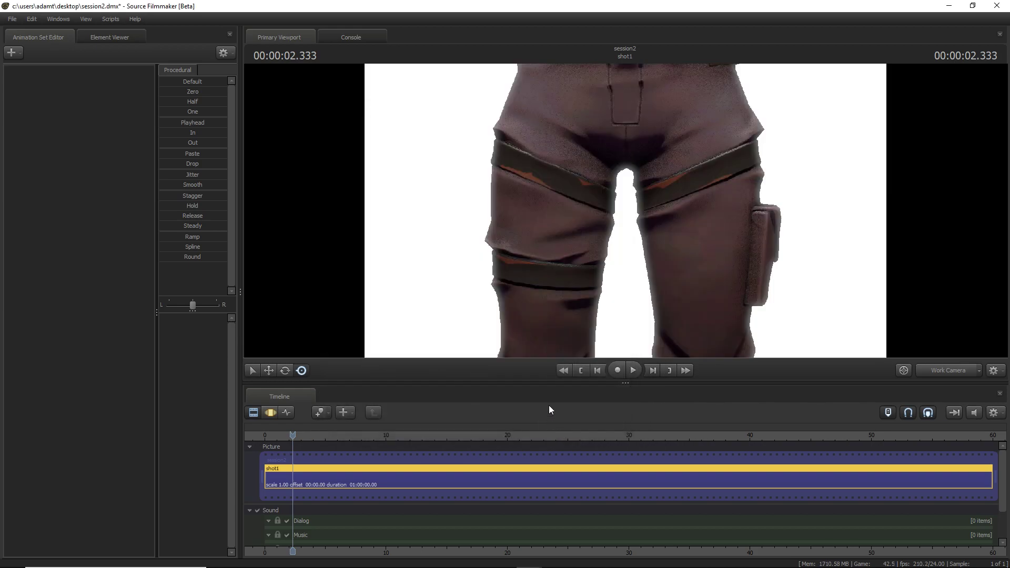
# - Frame the Velocity character's upper body, activate the Rotate manipulator and switch the timeline to the Motion Editor
pyautogui.moveTo(625, 211); pyautogui.dragTo(670, 258)
pyautogui.press('w')
pyautogui.press('w')
pyautogui.press('s')
pyautogui.press('s')
pyautogui.moveTo(398, 294); pyautogui.dragTo(398, 293)
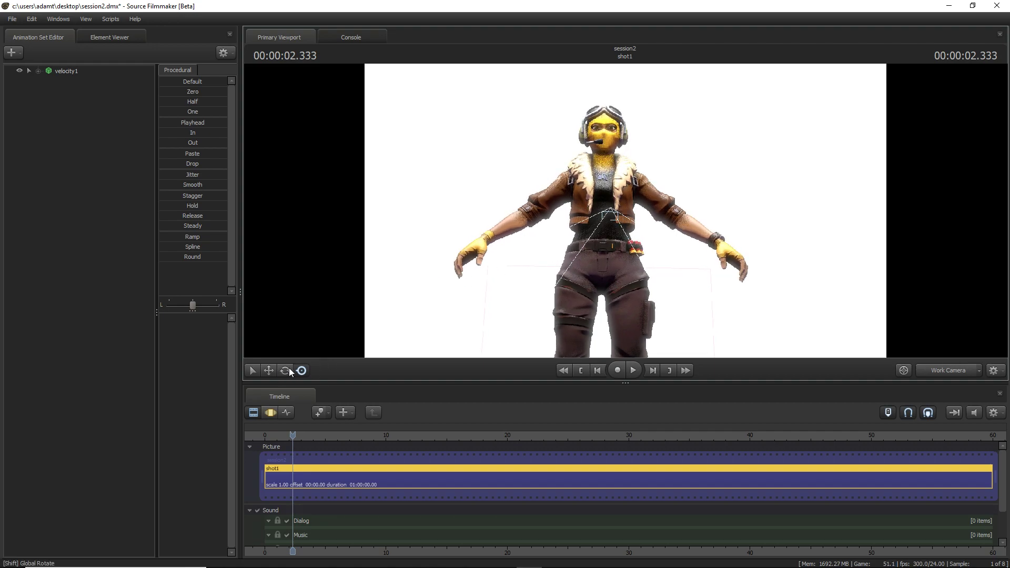
pyautogui.click(269, 370)
pyautogui.click(285, 371)
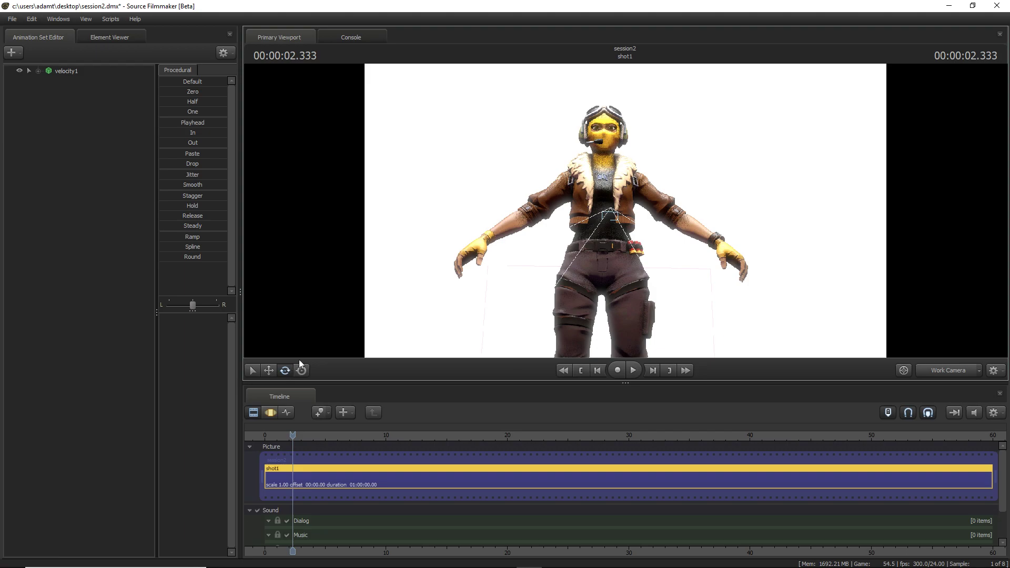
pyautogui.click(270, 414)
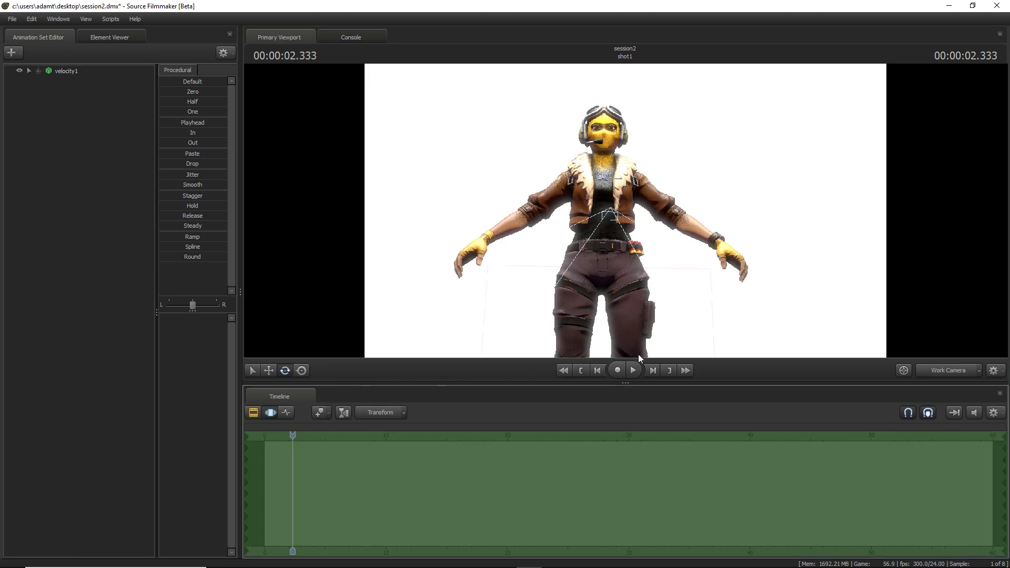
# - Rotate the character's bip_upperArm_L bone to bring the left arm inward in front of the body
pyautogui.press('w')
pyautogui.moveTo(611, 214)
pyautogui.mouseDown()
pyautogui.moveTo(614, 174)
pyautogui.moveTo(617, 208)
pyautogui.moveTo(600, 209)
pyautogui.moveTo(615, 212)
pyautogui.moveTo(616, 227)
pyautogui.moveTo(602, 234)
pyautogui.moveTo(622, 232)
pyautogui.moveTo(614, 204)
pyautogui.moveTo(630, 212)
pyautogui.moveTo(616, 222)
pyautogui.moveTo(619, 235)
pyautogui.moveTo(612, 204)
pyautogui.moveTo(625, 209)
pyautogui.mouseUp()
pyautogui.press('s')
pyautogui.press('w')
pyautogui.press('s')
pyautogui.press('w')
pyautogui.press('s')
pyautogui.scroll(2, 625, 211)
pyautogui.press('s')
pyautogui.press('ctrl')
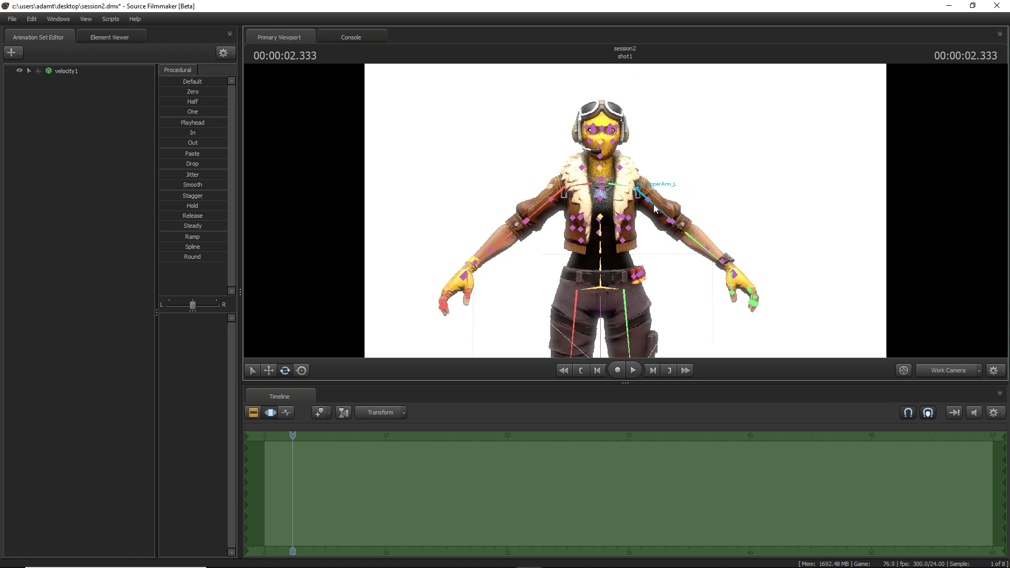
pyautogui.click(654, 208)
pyautogui.moveTo(720, 196)
pyautogui.mouseDown()
pyautogui.moveTo(779, 199)
pyautogui.moveTo(711, 196)
pyautogui.mouseUp()
pyautogui.press('a')
pyautogui.press('w')
pyautogui.press('d')
pyautogui.press('s')
pyautogui.moveTo(606, 205); pyautogui.dragTo(608, 161)
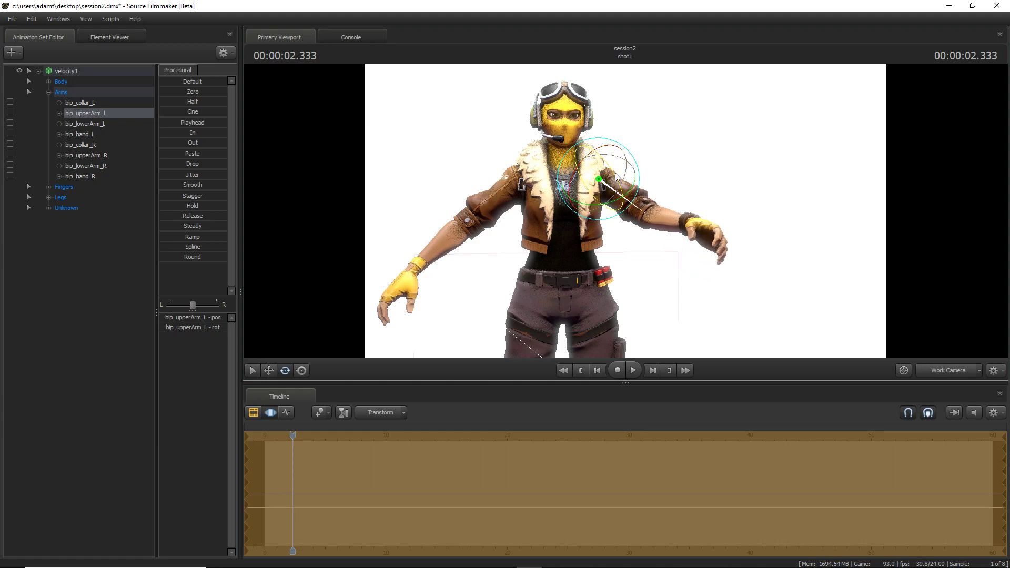
pyautogui.moveTo(604, 208); pyautogui.dragTo(624, 196)
pyautogui.moveTo(613, 153); pyautogui.dragTo(604, 148)
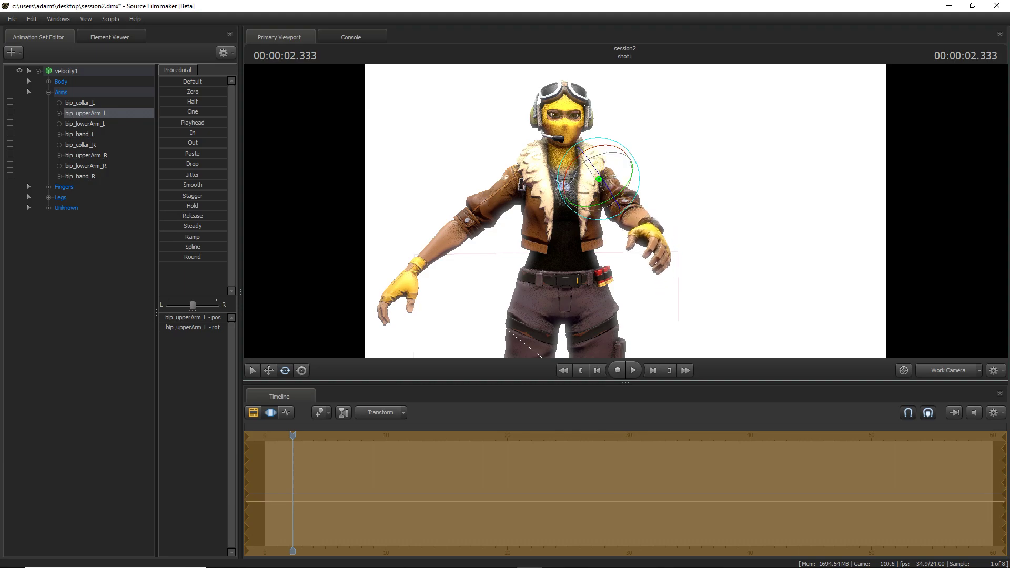
# - Rotate the character's bip_upperArm_R bone to bring the right arm inward across the front of the torso
pyautogui.press('ctrl')
pyautogui.click(507, 197)
pyautogui.moveTo(506, 197); pyautogui.dragTo(541, 222)
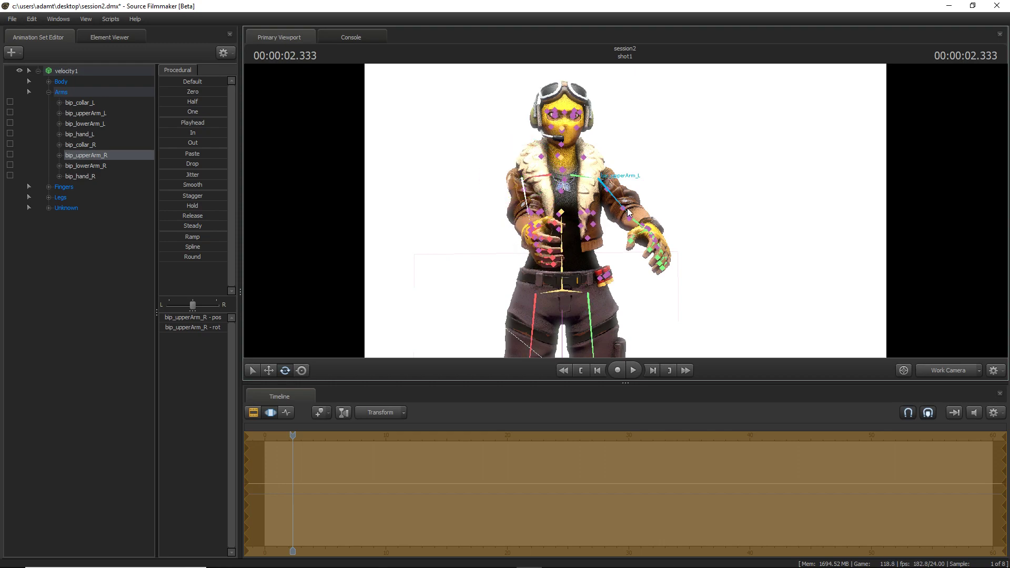
# - Rotate the bip_upperArm_L bone further to bring the left arm closer to the front of the body
pyautogui.click(621, 201)
pyautogui.moveTo(621, 201); pyautogui.dragTo(603, 214)
pyautogui.press('w')
pyautogui.press('ctrl')
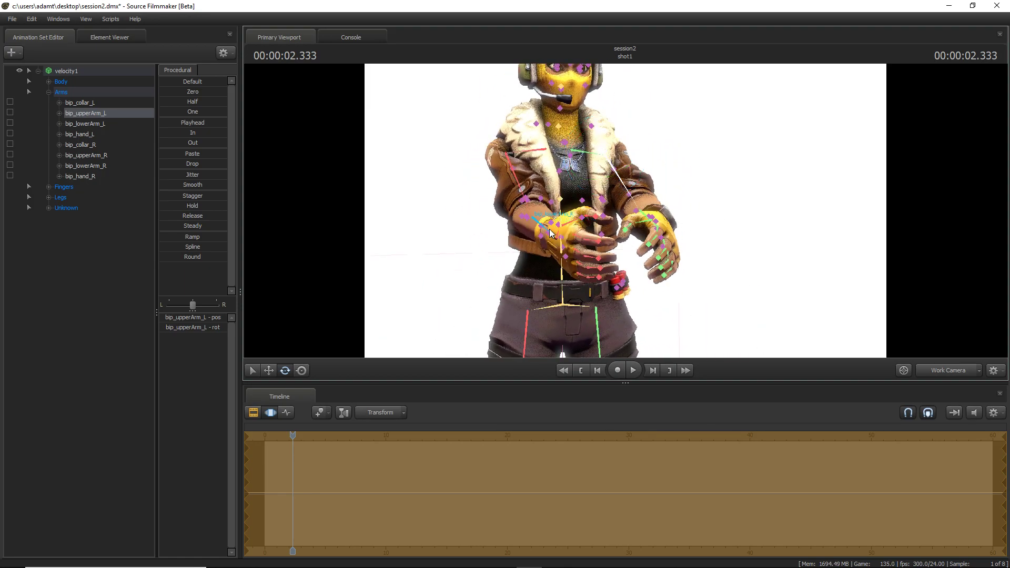
# - Rotate the bip_lowerArm_R and bip_hand_R bones to pose the right forearm and hand in front of the torso
pyautogui.click(542, 232)
pyautogui.click(545, 227)
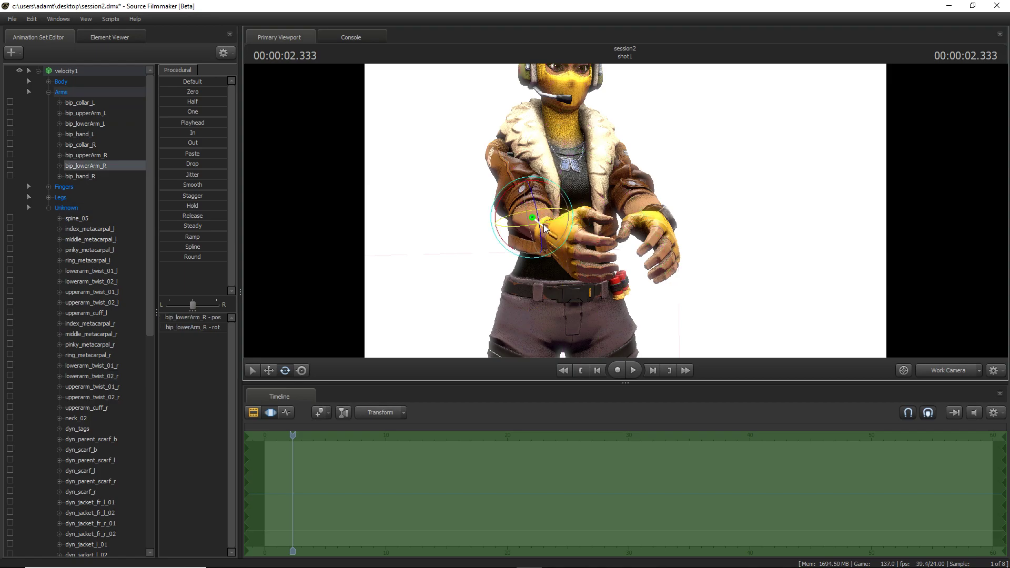
pyautogui.moveTo(551, 214); pyautogui.dragTo(541, 228)
pyautogui.moveTo(539, 224); pyautogui.dragTo(558, 226)
pyautogui.moveTo(578, 231)
pyautogui.mouseDown()
pyautogui.moveTo(632, 234)
pyautogui.moveTo(561, 227)
pyautogui.moveTo(597, 235)
pyautogui.mouseUp()
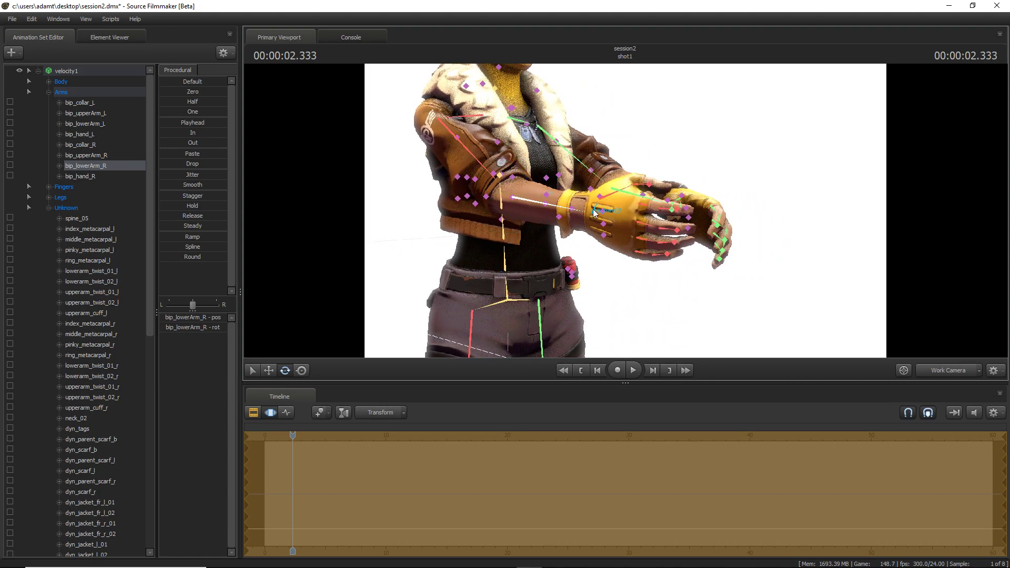
pyautogui.click(591, 213)
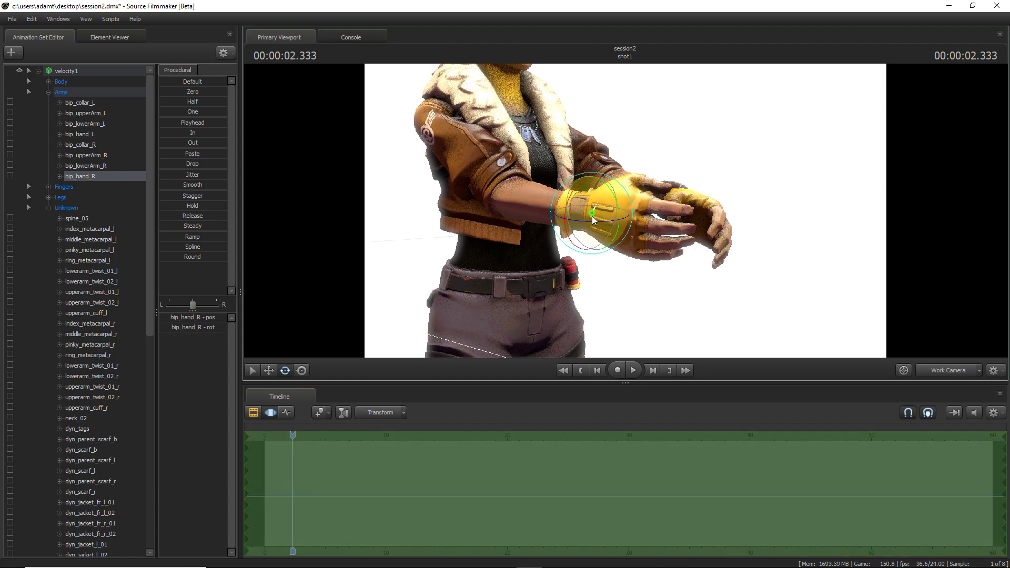
pyautogui.moveTo(602, 210); pyautogui.dragTo(519, 248)
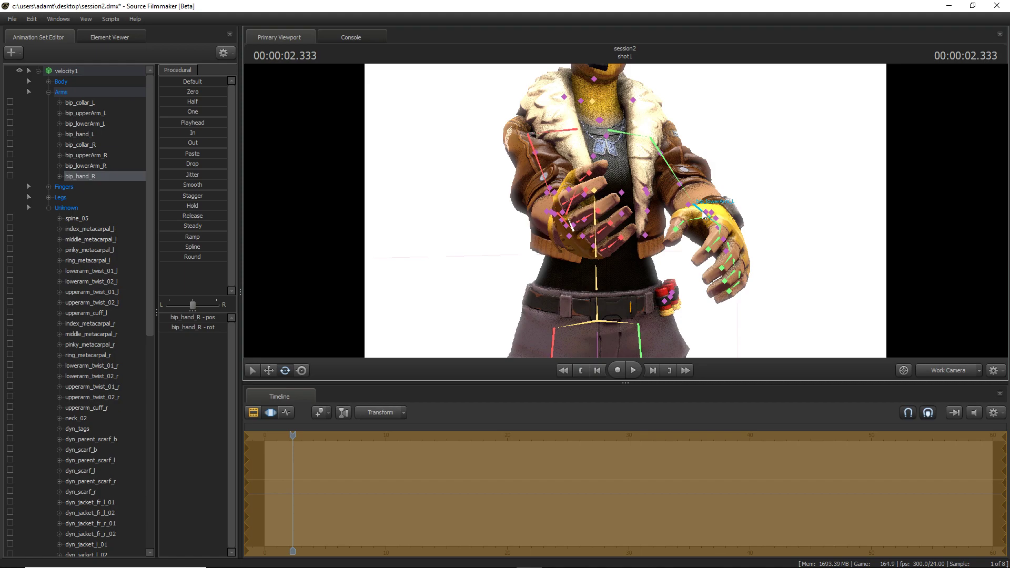
# - Rotate the bip_lowerArm_L bone to raise the left forearm and bring the left hand across the chest
pyautogui.click(703, 211)
pyautogui.moveTo(702, 211); pyautogui.dragTo(702, 167)
pyautogui.moveTo(683, 284); pyautogui.dragTo(640, 235, button='middle')
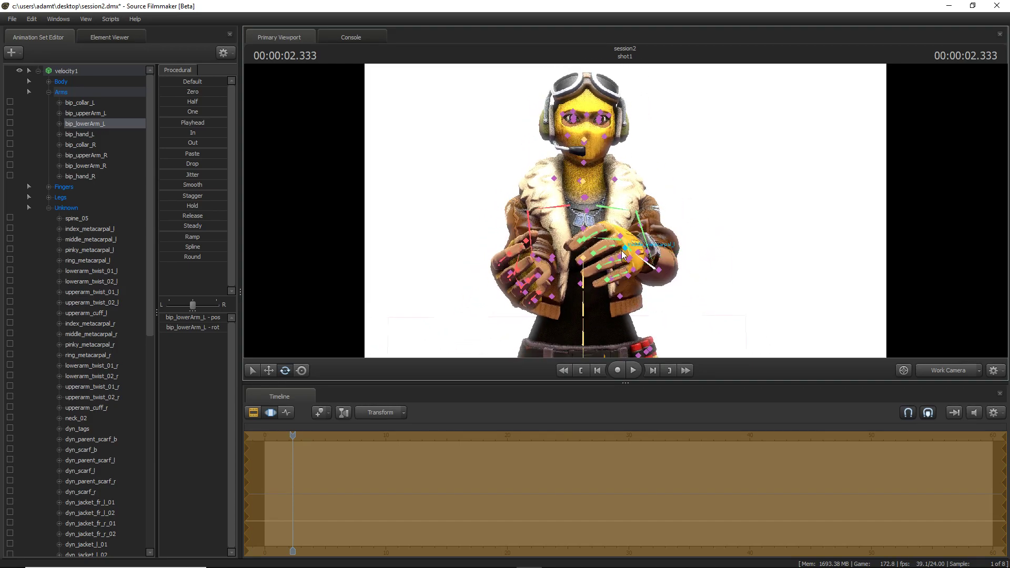
pyautogui.moveTo(755, 241)
pyautogui.mouseDown()
pyautogui.moveTo(743, 223)
pyautogui.moveTo(742, 238)
pyautogui.mouseUp()
pyautogui.press('w')
pyautogui.press('s')
pyautogui.press('ctrl')
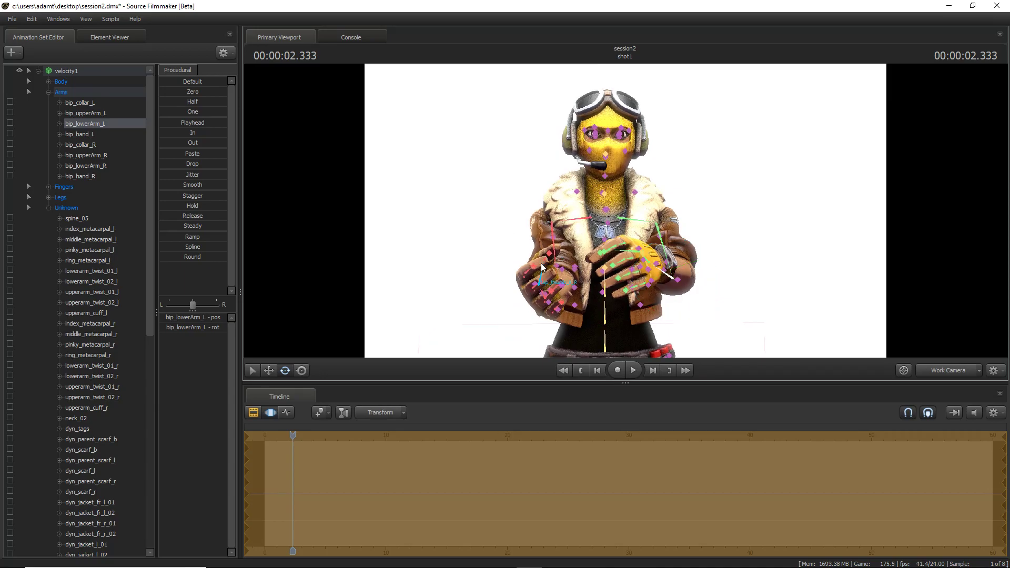
pyautogui.click(637, 269)
pyautogui.moveTo(784, 210); pyautogui.dragTo(769, 213)
# - Create an animation set for a new model using the multicoloured Fortnite pickaxe from the workshop files
pyautogui.click(21, 54)
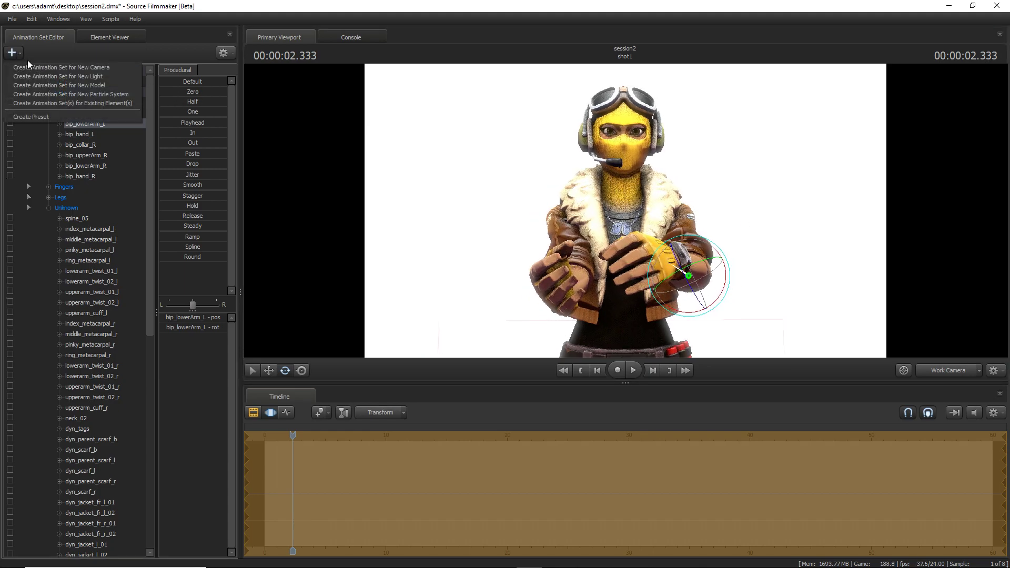
pyautogui.click(66, 82)
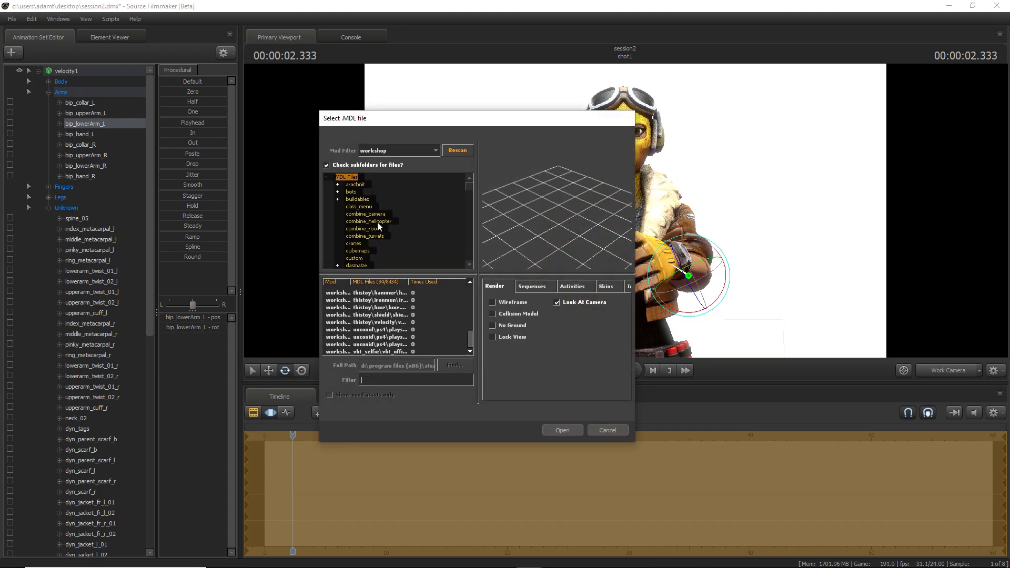
pyautogui.scroll(3, 403, 324)
pyautogui.click(406, 322)
pyautogui.click(410, 314)
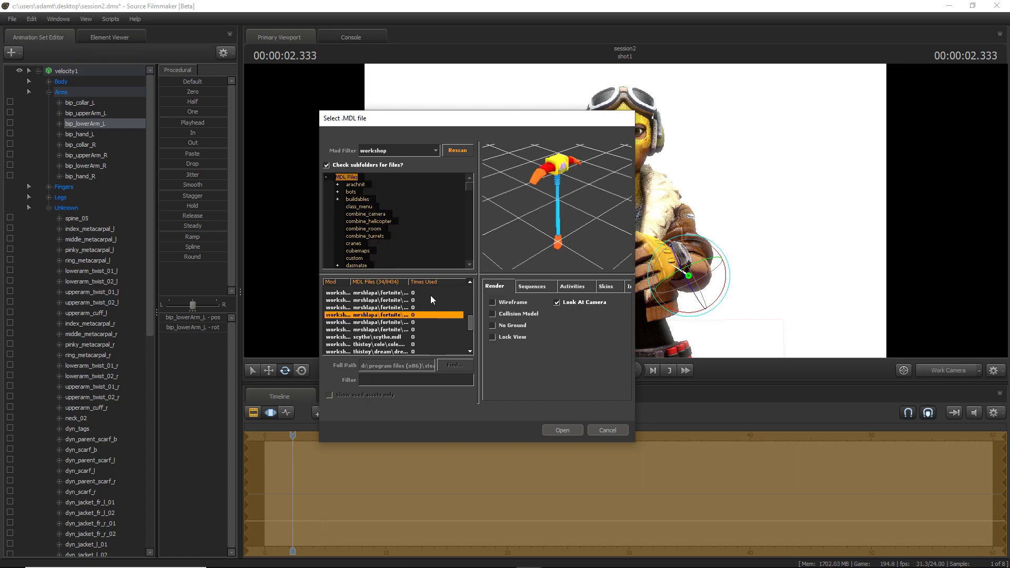
pyautogui.click(561, 431)
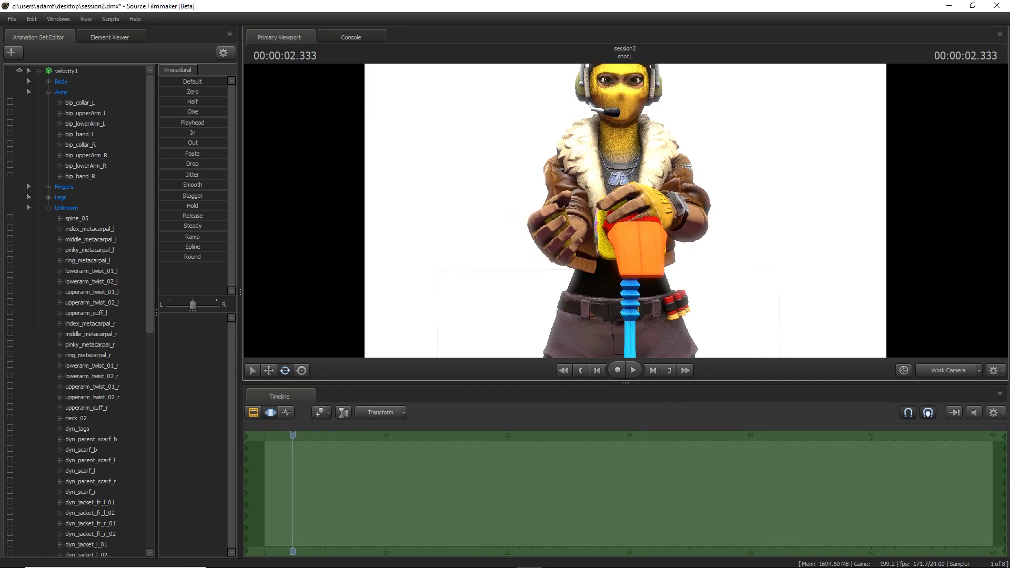
# - Select the pickaxe's b_AR_Root bone and rotate it to tilt the handle
pyautogui.moveTo(676, 202); pyautogui.dragTo(676, 203)
pyautogui.keyDown('ctrl'); pyautogui.click(676, 203); pyautogui.keyUp('ctrl')
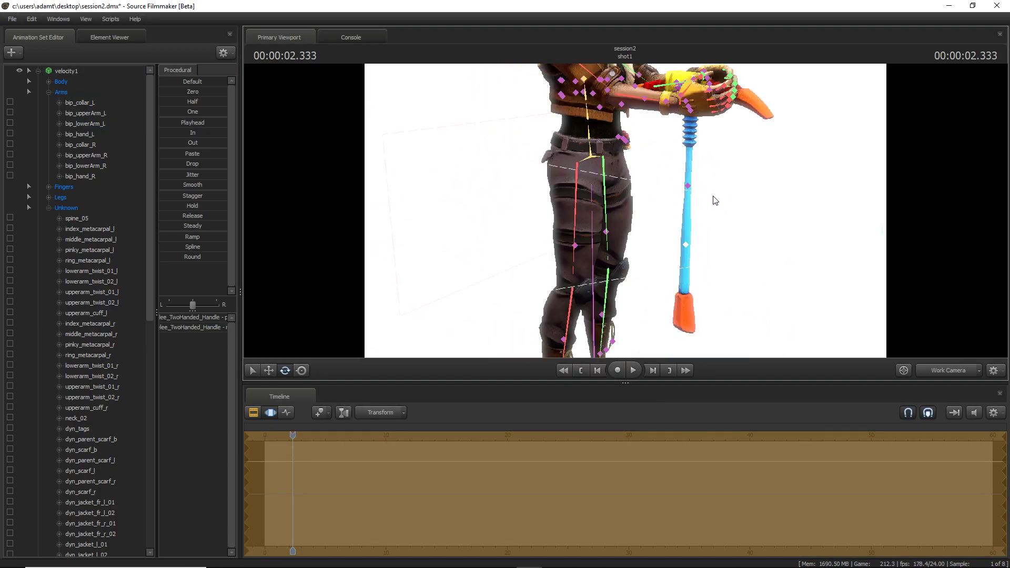
pyautogui.click(687, 184)
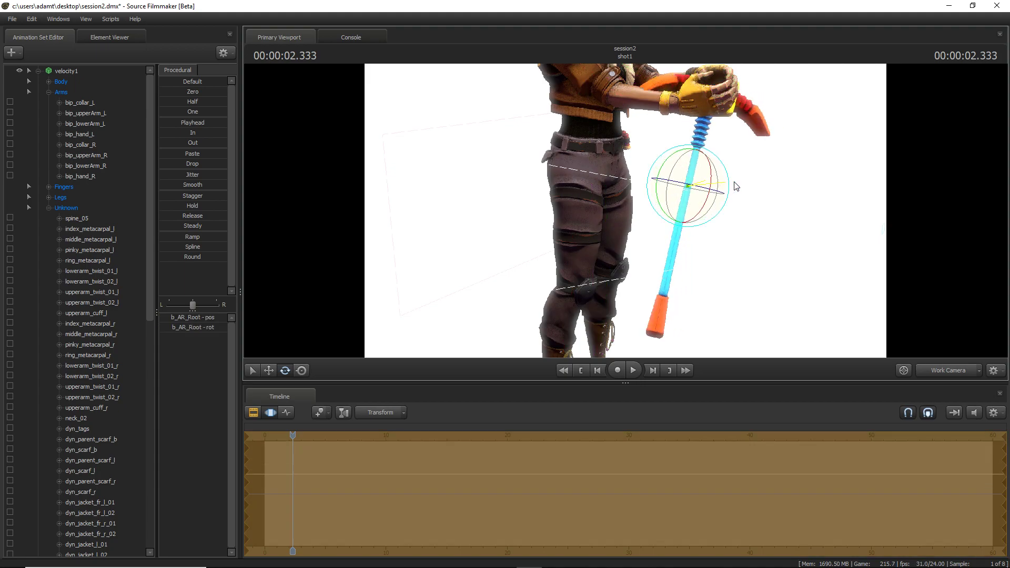
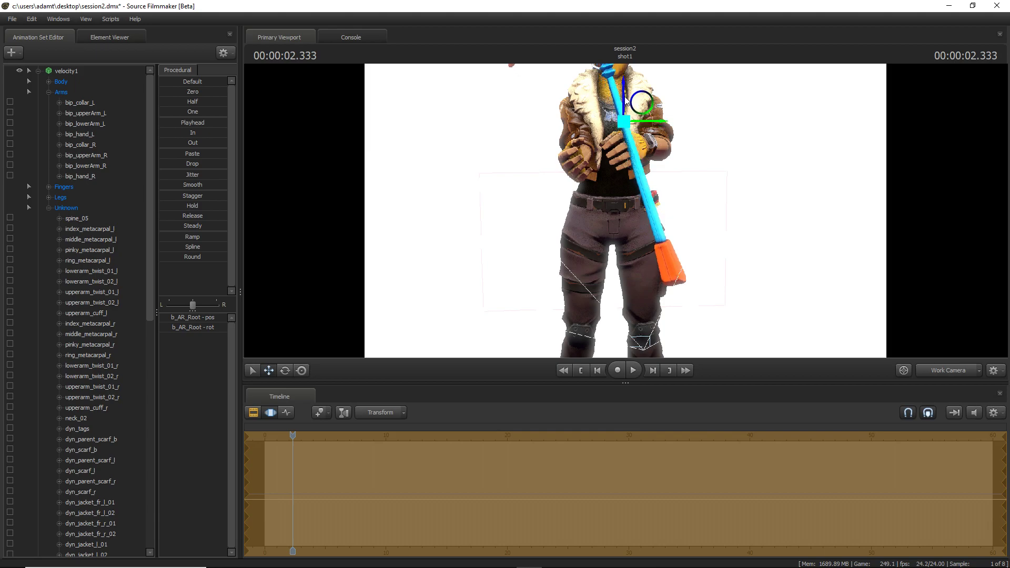
# - Place the pickaxe in front of the character's torso with its head raised beside the character's head
pyautogui.keyDown('alt'); pyautogui.moveTo(723, 148); pyautogui.dragTo(785, 156); pyautogui.keyUp('alt')
pyautogui.moveTo(626, 211)
pyautogui.mouseDown()
pyautogui.moveTo(663, 212)
pyautogui.moveTo(626, 211)
pyautogui.mouseUp()
pyautogui.moveTo(609, 144); pyautogui.dragTo(414, 133)
pyautogui.press('d')
pyautogui.moveTo(503, 147); pyautogui.dragTo(536, 194)
pyautogui.press('a')
pyautogui.press('w')
pyautogui.press('d')
pyautogui.press('w')
pyautogui.press('s')
pyautogui.press('w')
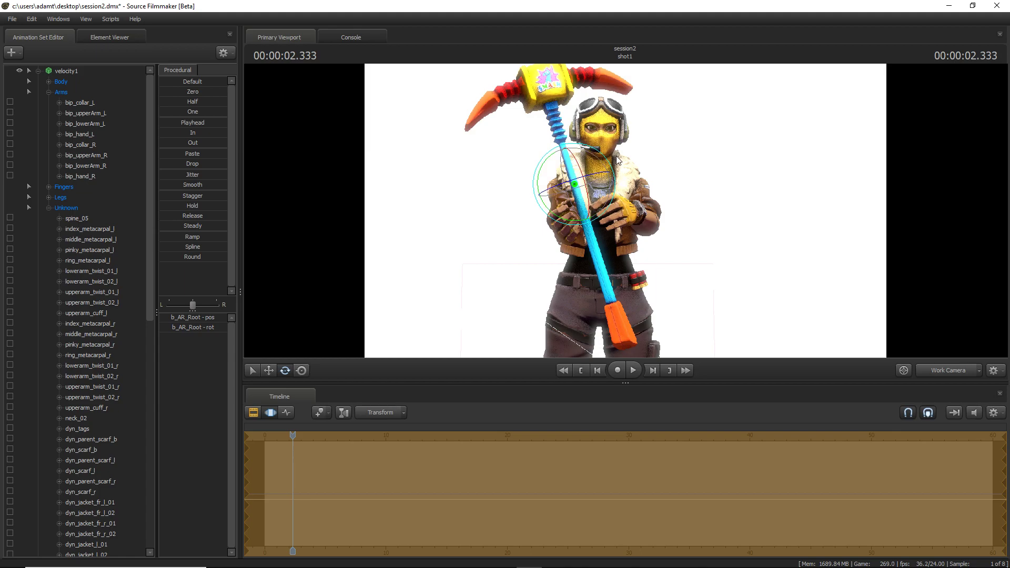
# - Tilt the pickaxe further diagonally across the torso and place its shaft between the character's hands
pyautogui.moveTo(606, 160); pyautogui.dragTo(607, 149)
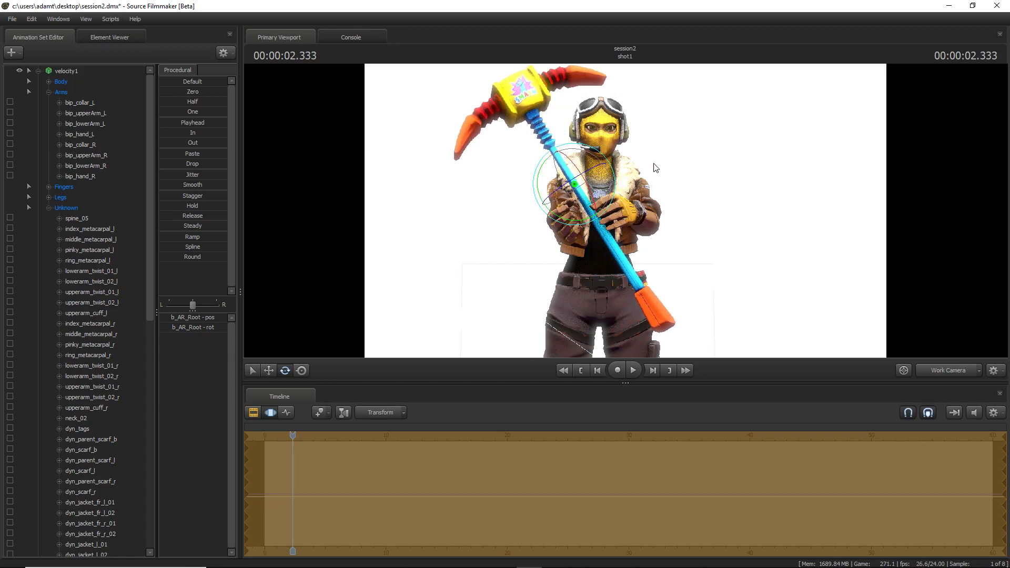
pyautogui.press('w')
pyautogui.moveTo(511, 294); pyautogui.dragTo(627, 211)
pyautogui.moveTo(707, 247); pyautogui.dragTo(628, 210)
pyautogui.press('a')
# - Reposition the bip_hand_R bone so the right hand meets the pickaxe shaft
pyautogui.moveTo(553, 256); pyautogui.dragTo(533, 234, button='right')
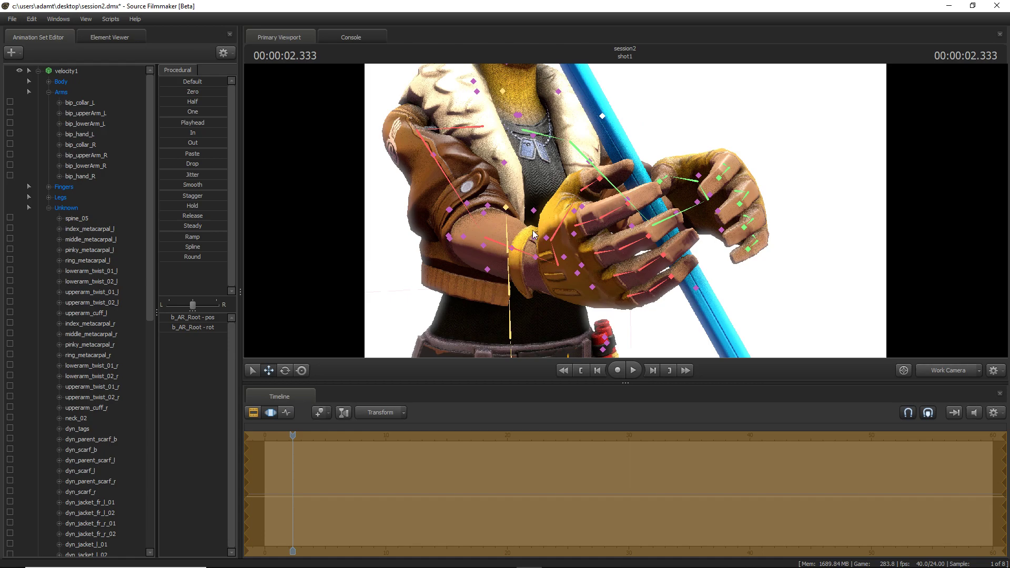
pyautogui.click(560, 265)
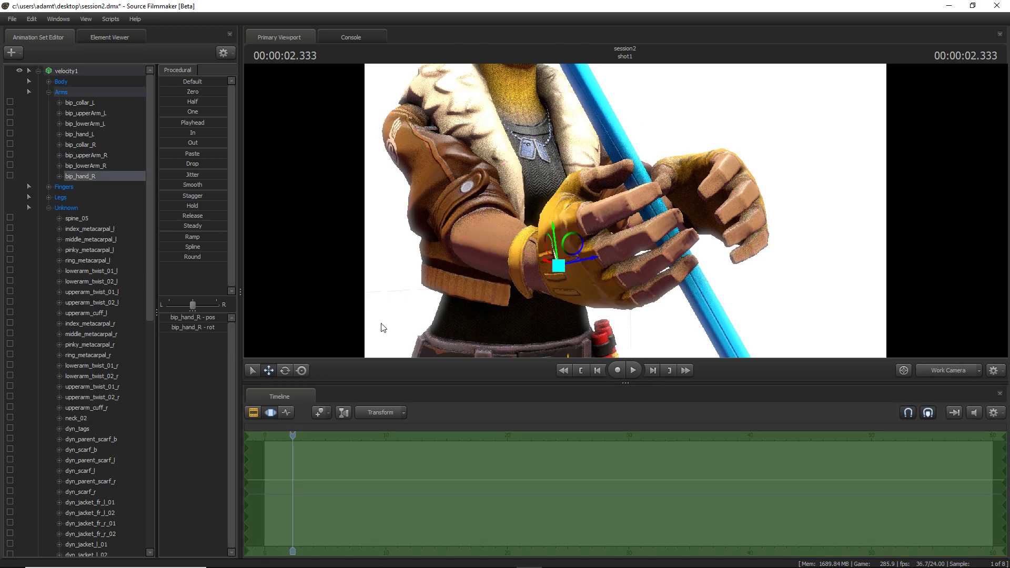
pyautogui.moveTo(550, 266); pyautogui.dragTo(605, 236)
pyautogui.moveTo(513, 216)
pyautogui.mouseDown()
pyautogui.moveTo(522, 213)
pyautogui.moveTo(488, 215)
pyautogui.moveTo(519, 211)
pyautogui.moveTo(503, 208)
pyautogui.mouseUp()
pyautogui.press('w')
pyautogui.press('s')
pyautogui.moveTo(620, 210); pyautogui.dragTo(625, 211)
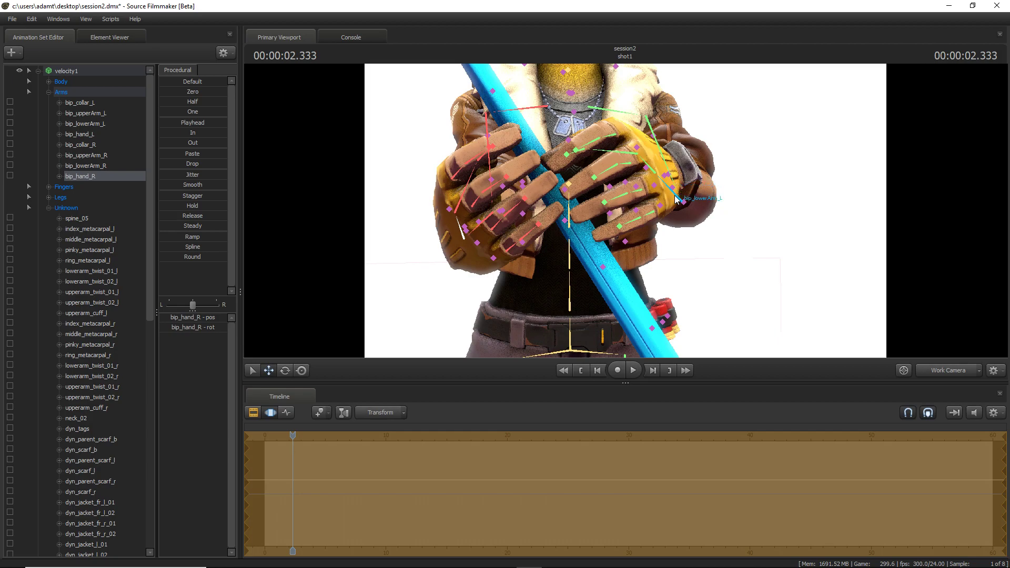
# - Rotate the bip_lowerArm_L and bip_hand_R bones to bring both hands together around the pickaxe shaft
pyautogui.click(676, 199)
pyautogui.moveTo(662, 204); pyautogui.dragTo(655, 212)
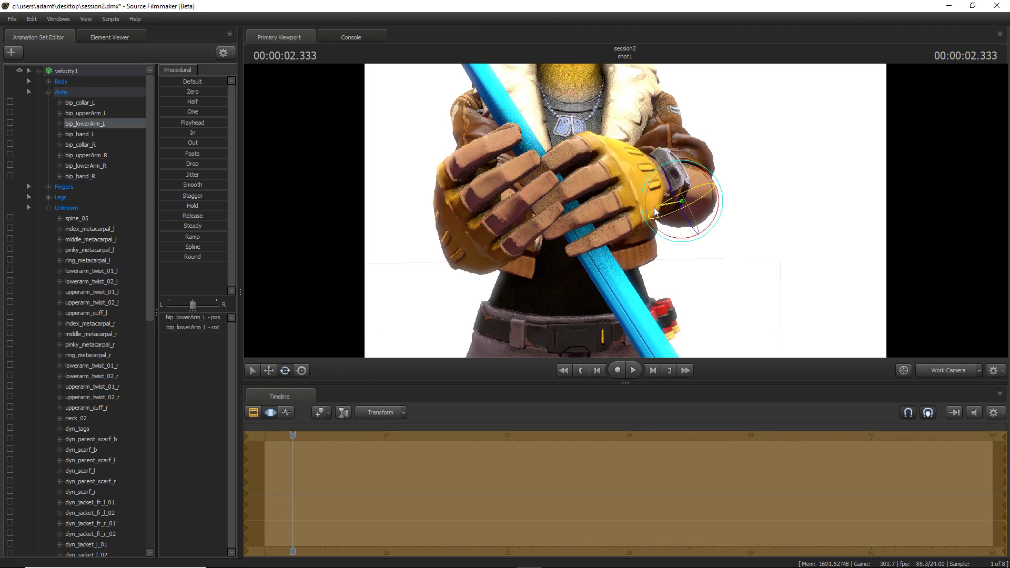
pyautogui.click(478, 249)
pyautogui.press('s')
pyautogui.moveTo(478, 249); pyautogui.dragTo(480, 249)
pyautogui.scroll(10, 547, 227)
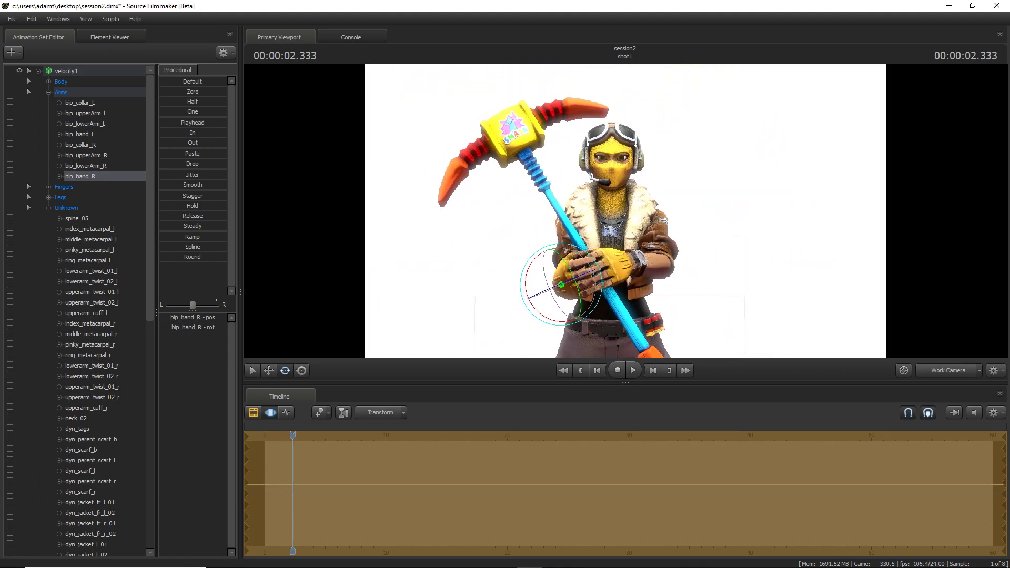
# - Select the character's R_eye bone and rotate it to turn the right eye's gaze outward
pyautogui.press('ctrl')
pyautogui.keyDown('ctrl'); pyautogui.click(603, 161); pyautogui.keyUp('ctrl')
pyautogui.scroll(8, 611, 160)
pyautogui.scroll(6, 591, 221)
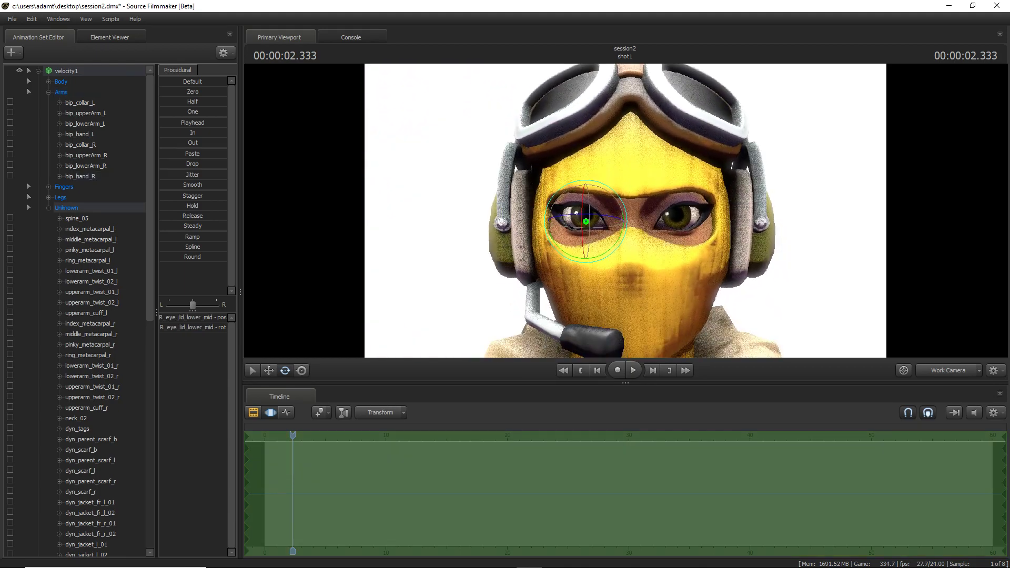
pyautogui.press('ctrl')
pyautogui.keyDown('ctrl'); pyautogui.click(580, 204); pyautogui.keyUp('ctrl')
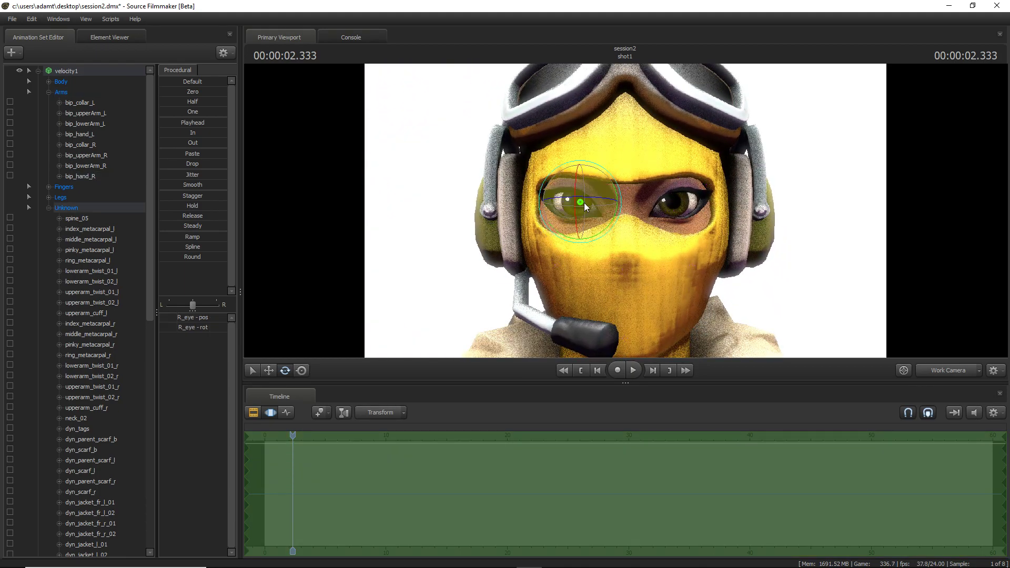
pyautogui.moveTo(585, 200)
pyautogui.mouseDown()
pyautogui.moveTo(605, 199)
pyautogui.moveTo(567, 198)
pyautogui.moveTo(569, 206)
pyautogui.mouseUp()
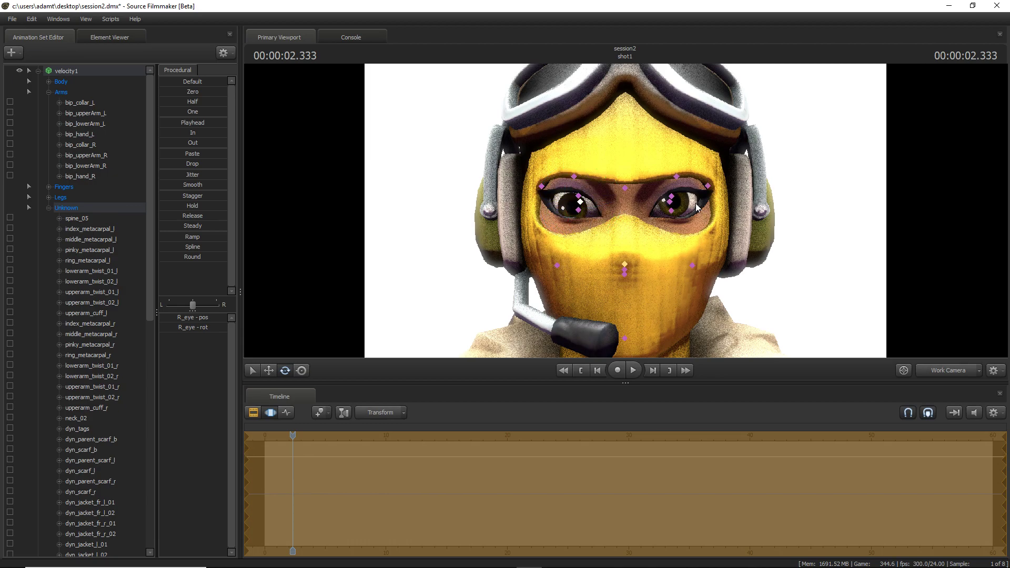
# - Rotate the L_eye bone so the left eye's gaze matches the right eye
pyautogui.click(670, 202)
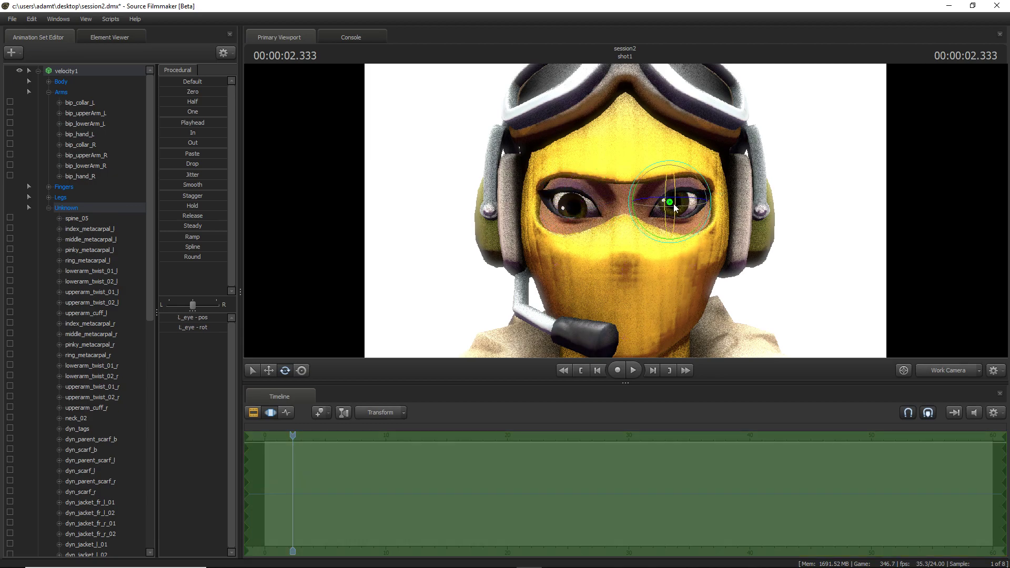
pyautogui.moveTo(675, 206); pyautogui.dragTo(675, 212)
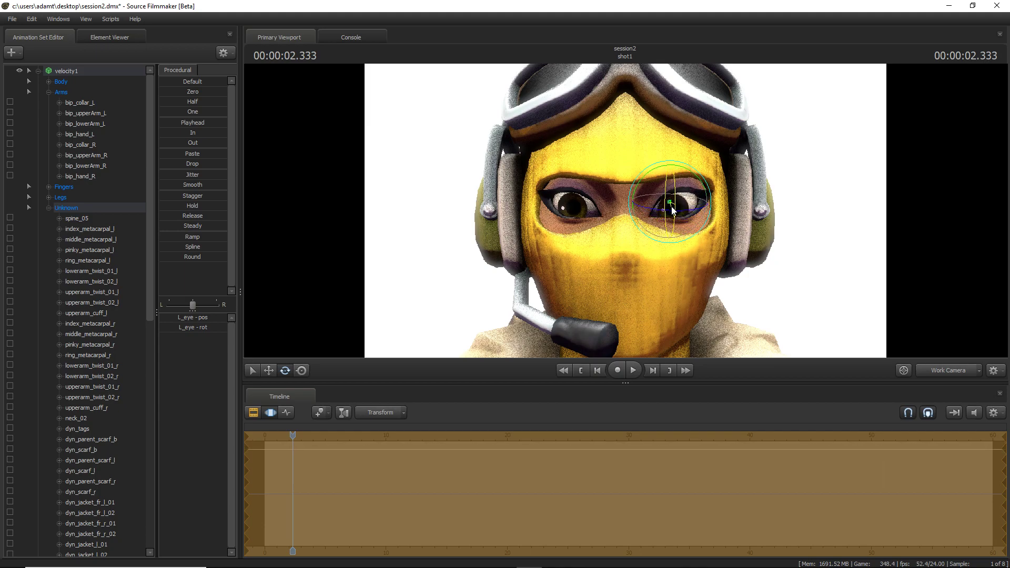
pyautogui.press('s')
# - Examine the posed character and the pickaxe grip from different viewpoints
pyautogui.moveTo(766, 212); pyautogui.dragTo(816, 209)
pyautogui.press('d')
pyautogui.press('s')
pyautogui.press('w')
pyautogui.press('a')
pyautogui.press('d')
pyautogui.press('s')
pyautogui.press('w')
pyautogui.press('a')
pyautogui.moveTo(625, 211); pyautogui.dragTo(585, 207)
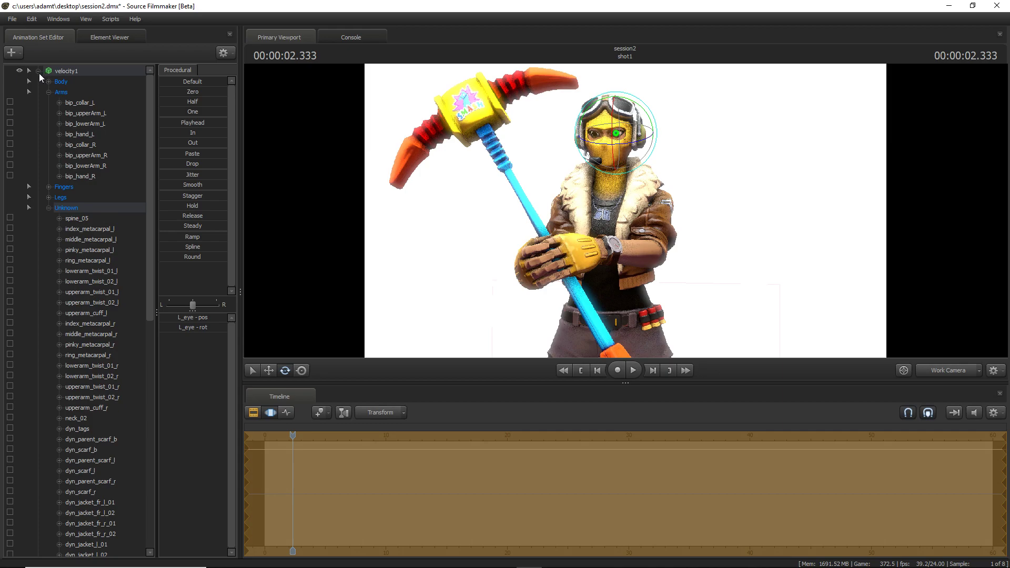
# - Start an animation set for another new model and preview the workshop models near the end of the list
pyautogui.rightClick(10, 76)
pyautogui.click(13, 54)
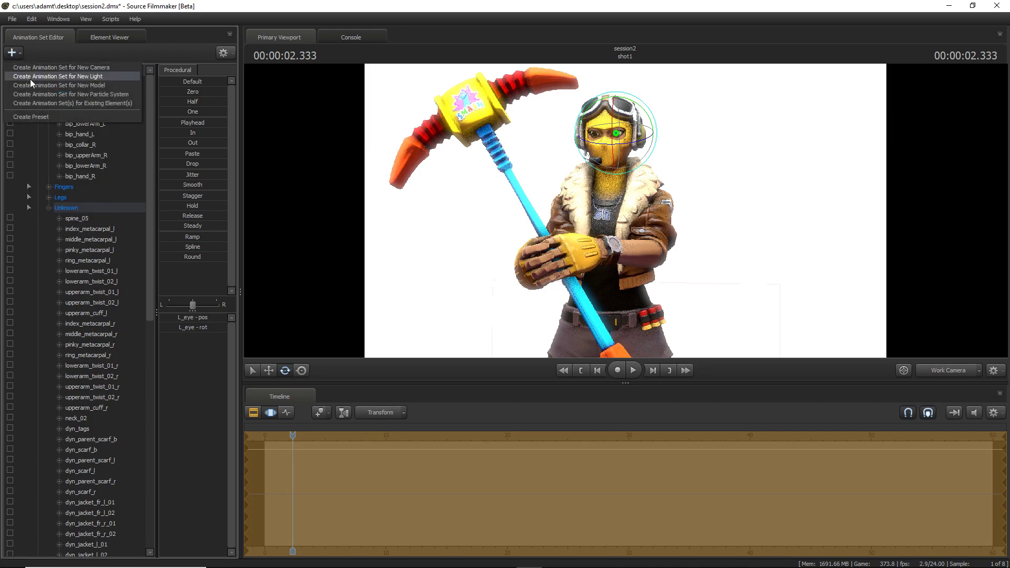
pyautogui.click(77, 85)
pyautogui.click(404, 310)
pyautogui.click(406, 315)
pyautogui.click(408, 337)
pyautogui.click(414, 344)
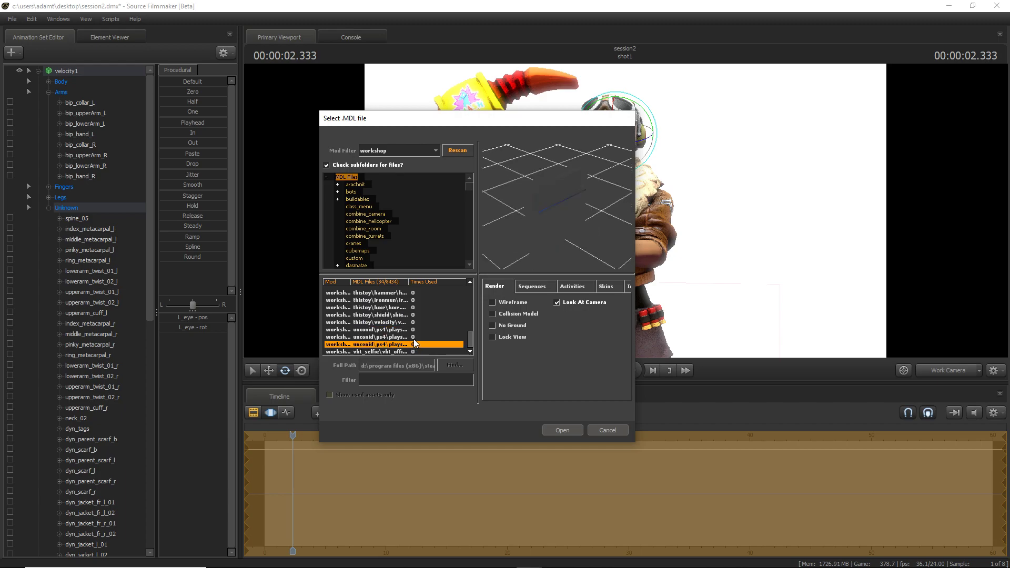
# - Preview the Fortnite weapon models in the workshop files and add the tan assault rifle to the scene
pyautogui.scroll(4, 414, 332)
pyautogui.click(405, 309)
pyautogui.click(411, 316)
pyautogui.click(416, 329)
pyautogui.click(411, 337)
pyautogui.click(413, 345)
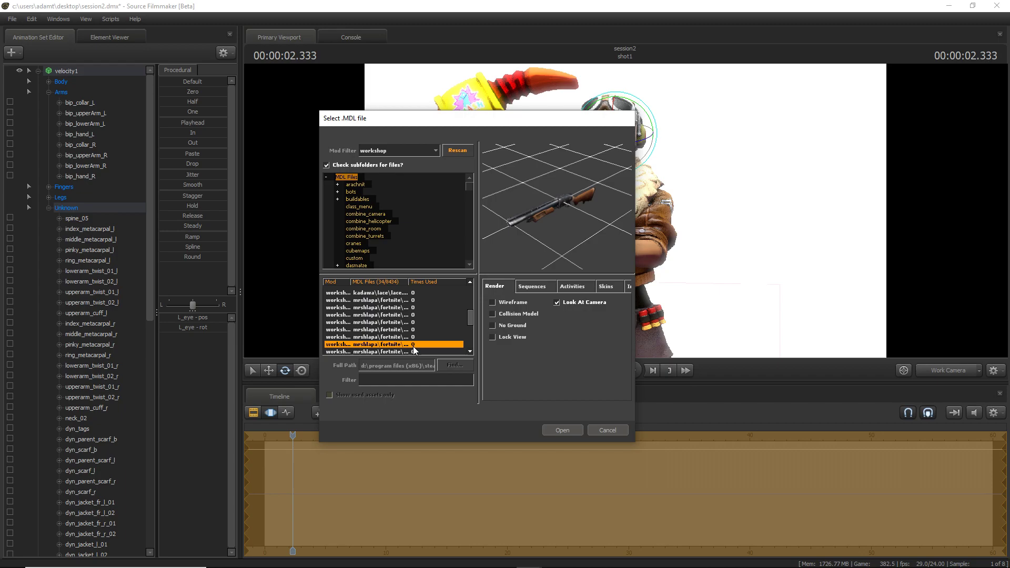
pyautogui.scroll(-1, 420, 345)
pyautogui.click(421, 331)
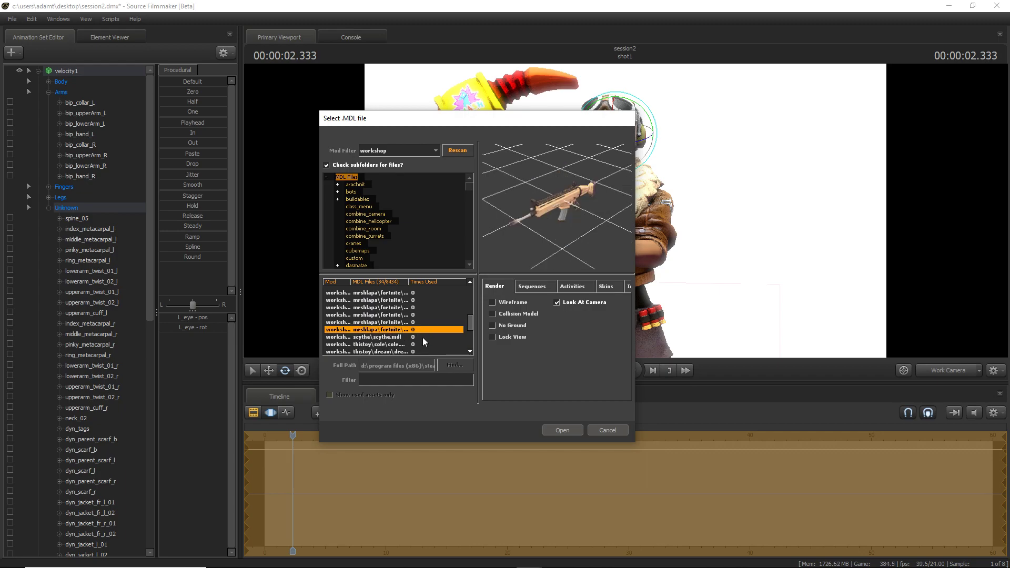
pyautogui.click(422, 340)
pyautogui.scroll(-1, 422, 339)
pyautogui.click(421, 331)
pyautogui.click(424, 322)
pyautogui.click(418, 314)
pyautogui.click(420, 308)
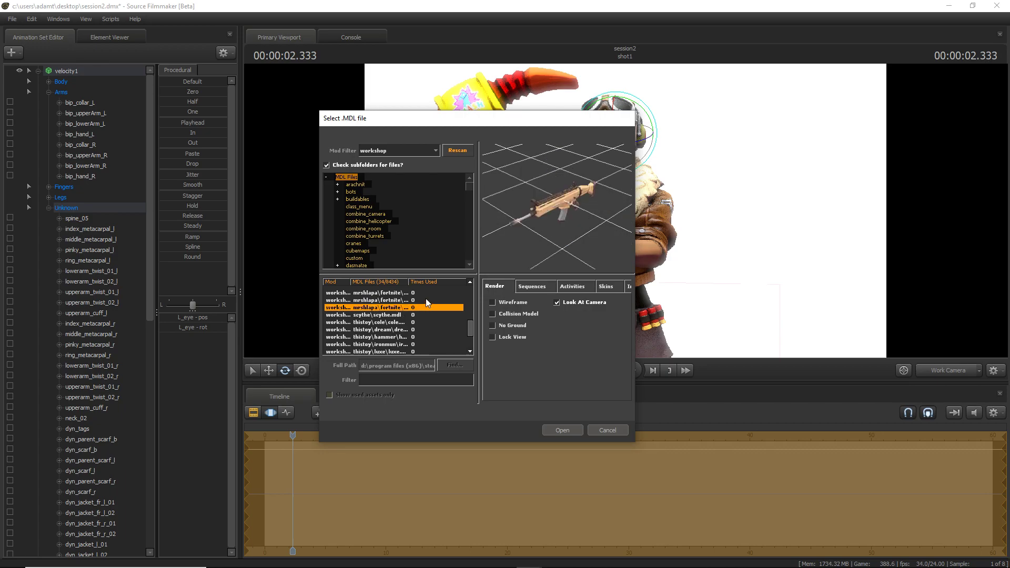
pyautogui.click(561, 427)
# - Move the rifle by its rootTransform out of the character's legs and activate the Rotate manipulator
pyautogui.moveTo(700, 234); pyautogui.dragTo(844, 304)
pyautogui.press('a')
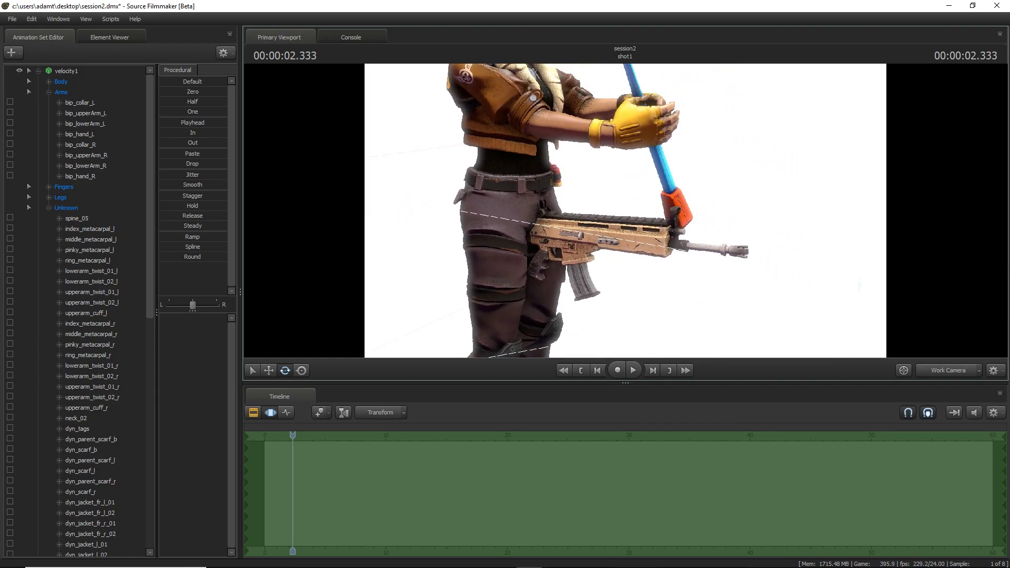
pyautogui.moveTo(574, 203); pyautogui.dragTo(564, 222)
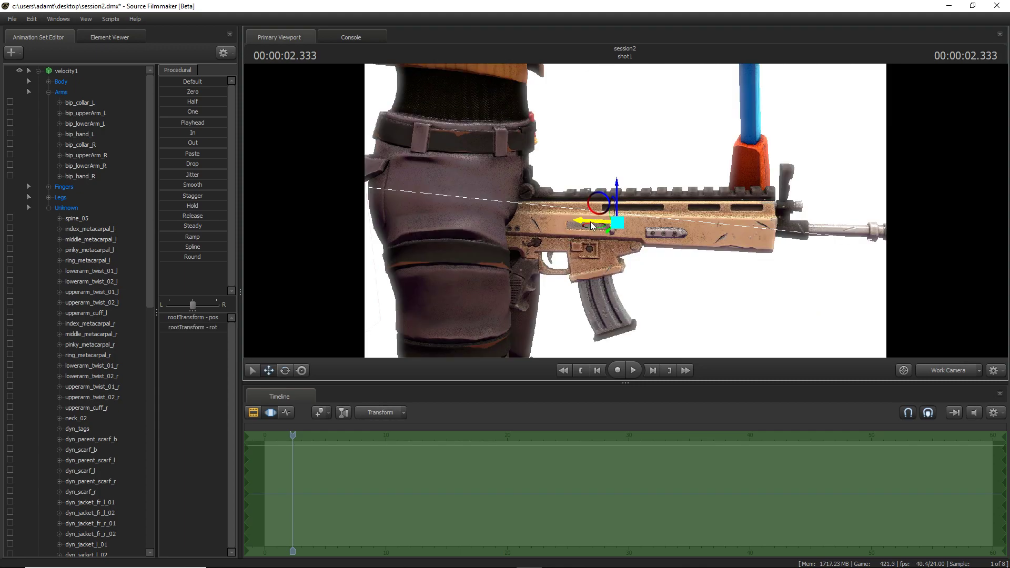
pyautogui.moveTo(590, 222); pyautogui.dragTo(278, 356)
pyautogui.press('s')
pyautogui.press('d')
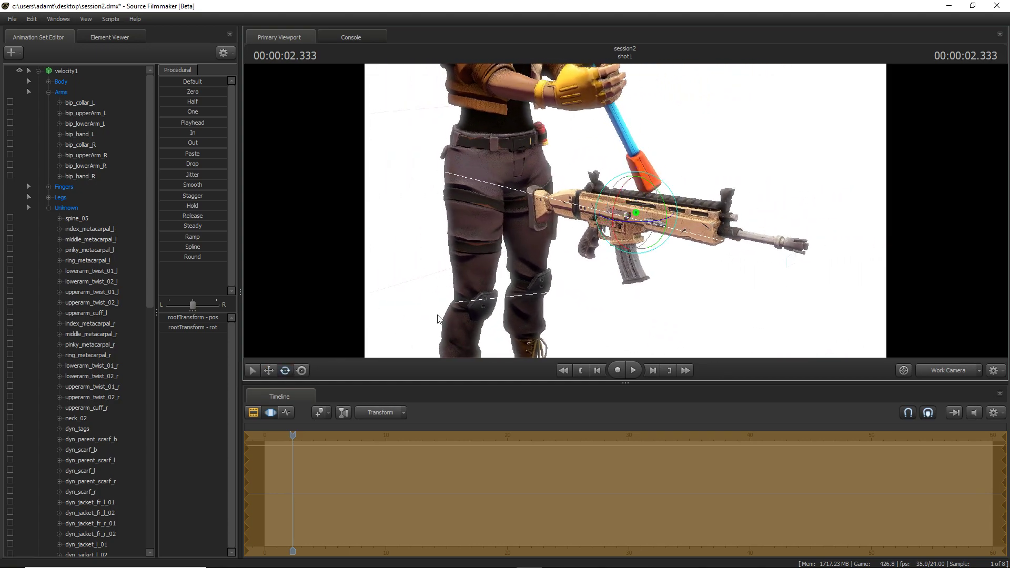
# - Rotate the rifle so it lies roughly level in front of the character's legs and adjust its position
pyautogui.moveTo(638, 224); pyautogui.dragTo(519, 182)
pyautogui.press('d')
pyautogui.press('d')
pyautogui.press('s')
pyautogui.moveTo(605, 236); pyautogui.dragTo(613, 248)
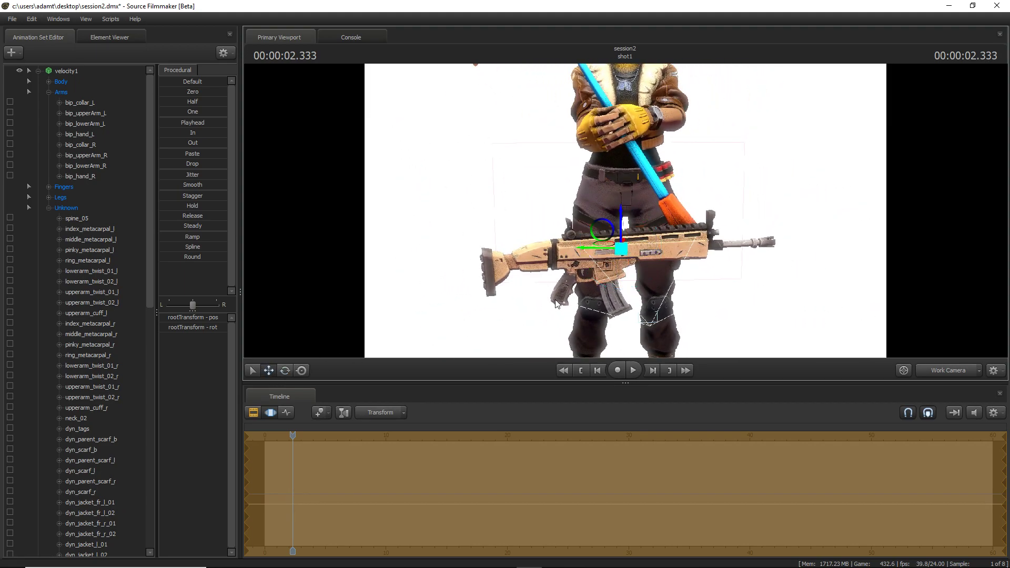
# - Move the rifle through to behind the character's legs by its rootTransform
pyautogui.moveTo(788, 297); pyautogui.dragTo(635, 209)
pyautogui.moveTo(743, 207); pyautogui.dragTo(379, 182)
pyautogui.moveTo(500, 187); pyautogui.dragTo(637, 209)
pyautogui.moveTo(354, 305)
pyautogui.mouseDown()
pyautogui.moveTo(400, 302)
pyautogui.moveTo(354, 305)
pyautogui.mouseUp()
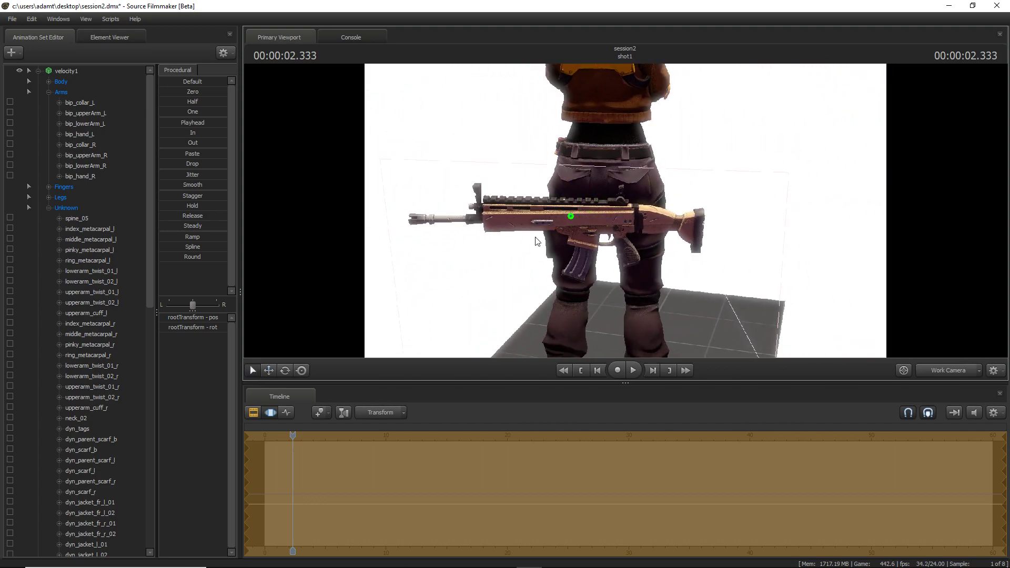
# - Raise the rifle to the character's upper back and centre it behind the shoulders
pyautogui.moveTo(569, 182); pyautogui.dragTo(591, 53)
pyautogui.moveTo(597, 113); pyautogui.dragTo(600, 74)
pyautogui.moveTo(578, 161); pyautogui.dragTo(579, 154)
pyautogui.moveTo(564, 112); pyautogui.dragTo(627, 133)
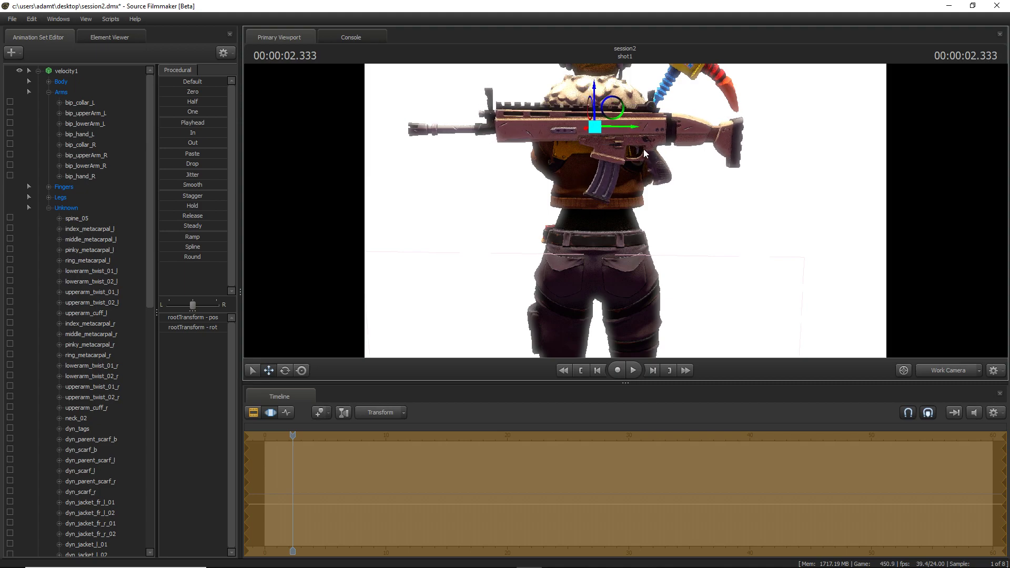
# - Bring the rifle close against the back of the character's jacket, judging the gap from the side
pyautogui.press('a')
pyautogui.moveTo(605, 184); pyautogui.dragTo(737, 174)
pyautogui.moveTo(579, 199); pyautogui.dragTo(593, 199)
pyautogui.moveTo(667, 173); pyautogui.dragTo(631, 170)
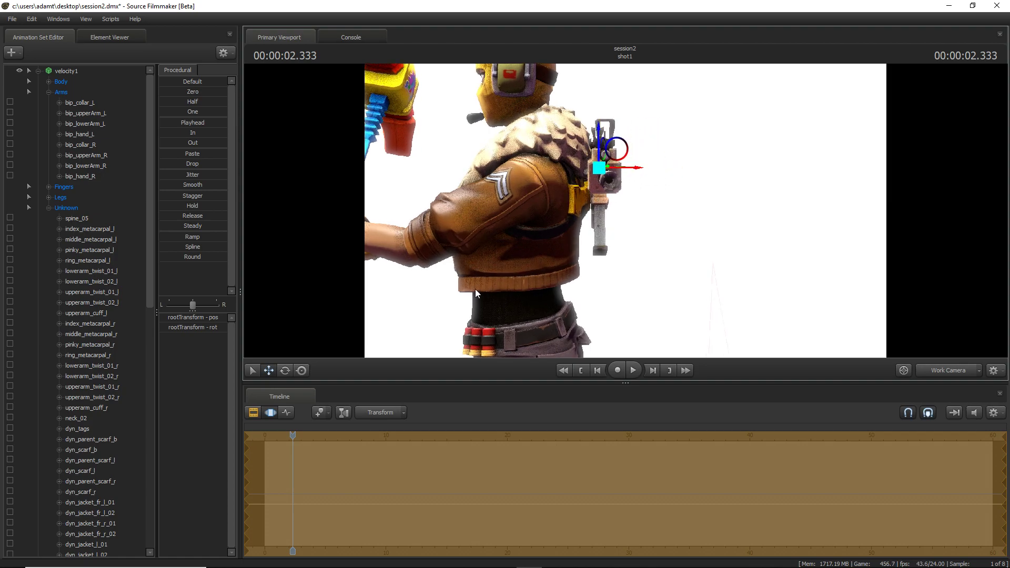
# - Tilt the rifle diagonally across the back so stock and barrel show on either side of the character
pyautogui.moveTo(661, 197)
pyautogui.mouseDown()
pyautogui.moveTo(535, 221)
pyautogui.moveTo(516, 204)
pyautogui.moveTo(538, 195)
pyautogui.moveTo(690, 205)
pyautogui.moveTo(668, 197)
pyautogui.moveTo(676, 194)
pyautogui.moveTo(655, 204)
pyautogui.mouseUp()
pyautogui.press('s')
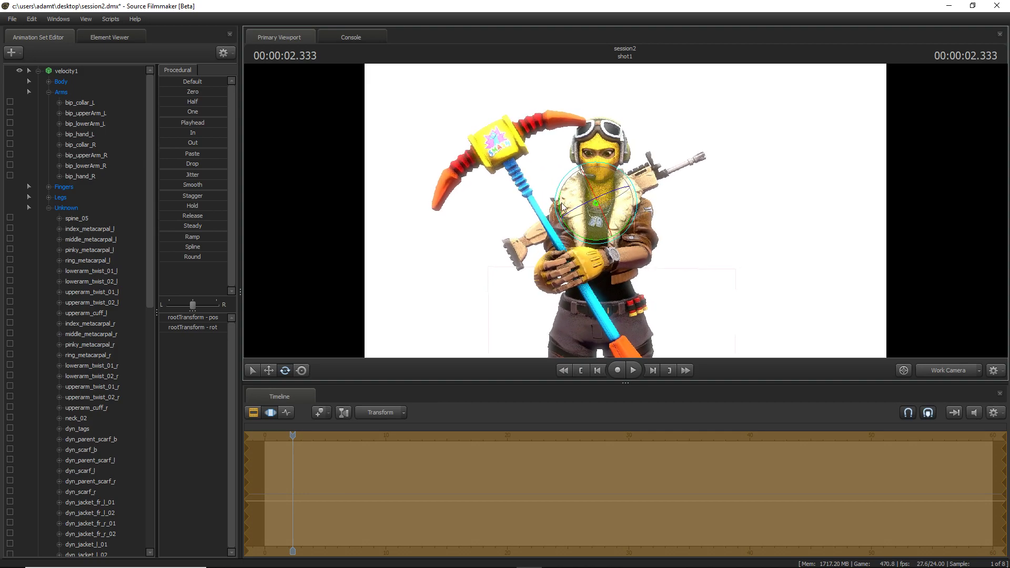
pyautogui.press('w')
pyautogui.moveTo(655, 205); pyautogui.dragTo(640, 199)
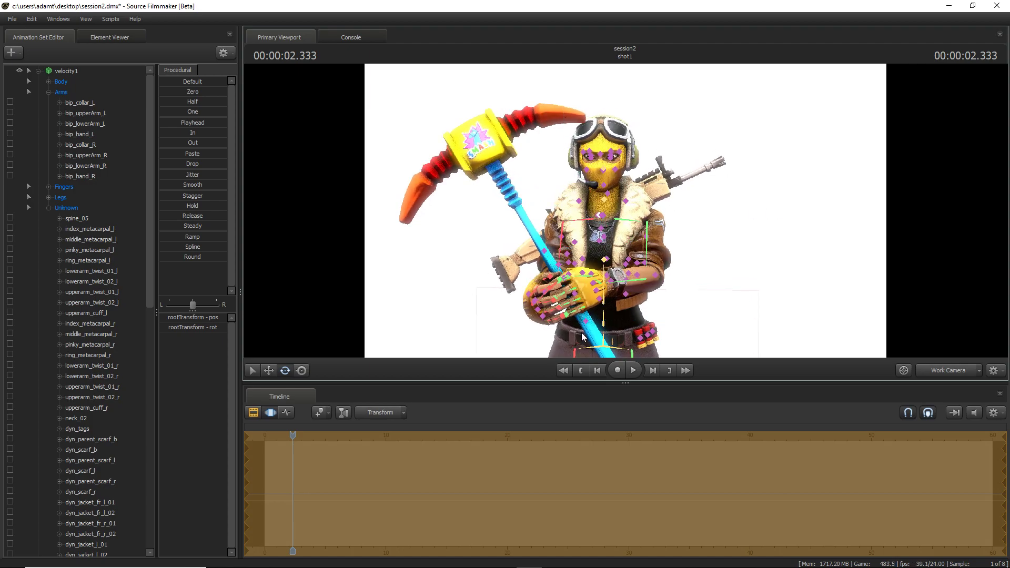
# - Rotate the pickaxe slightly by its b_AR_Root bone and shift it sideways to fit the character's grip
pyautogui.click(587, 323)
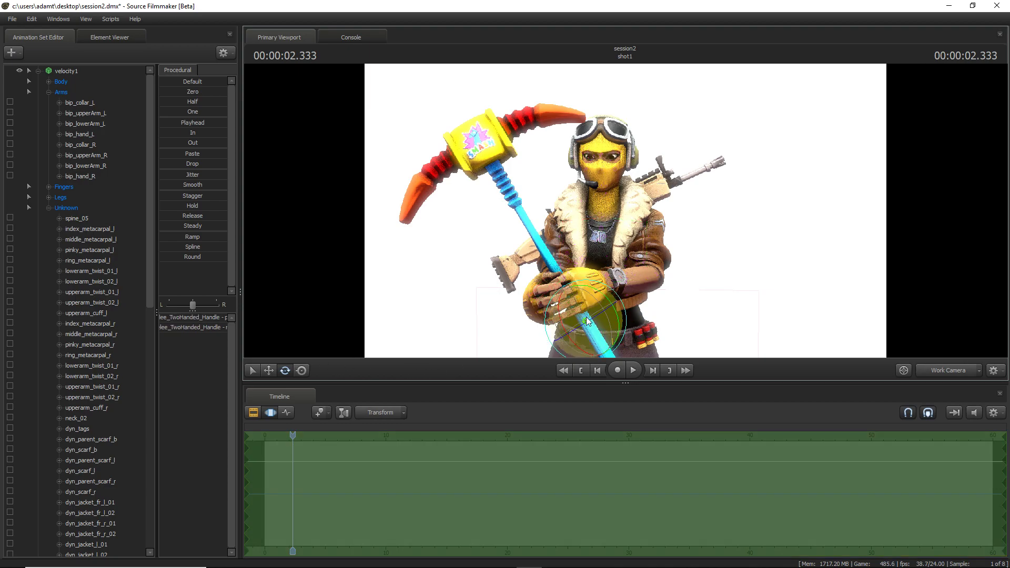
pyautogui.moveTo(612, 319); pyautogui.dragTo(619, 316)
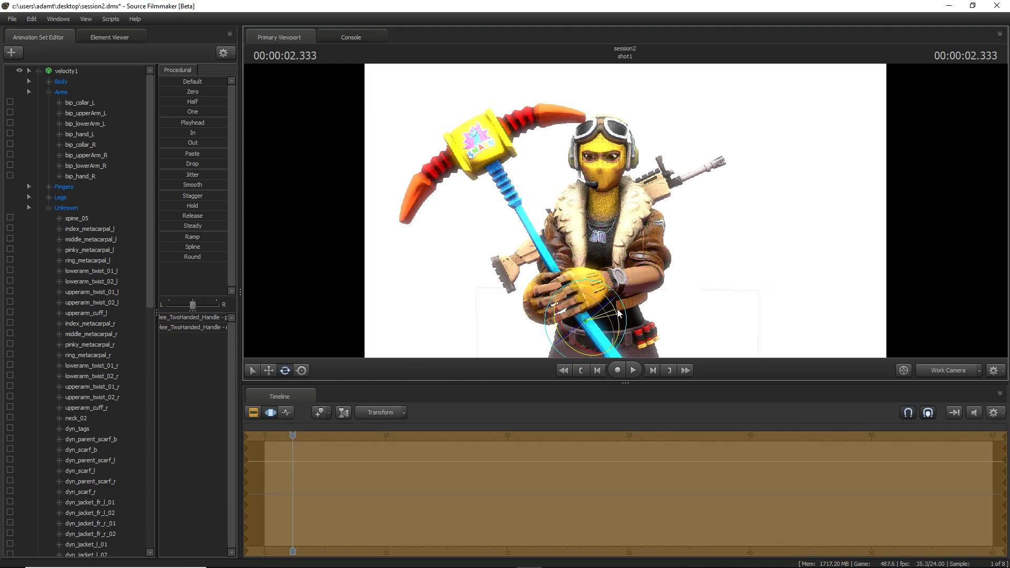
pyautogui.click(545, 255)
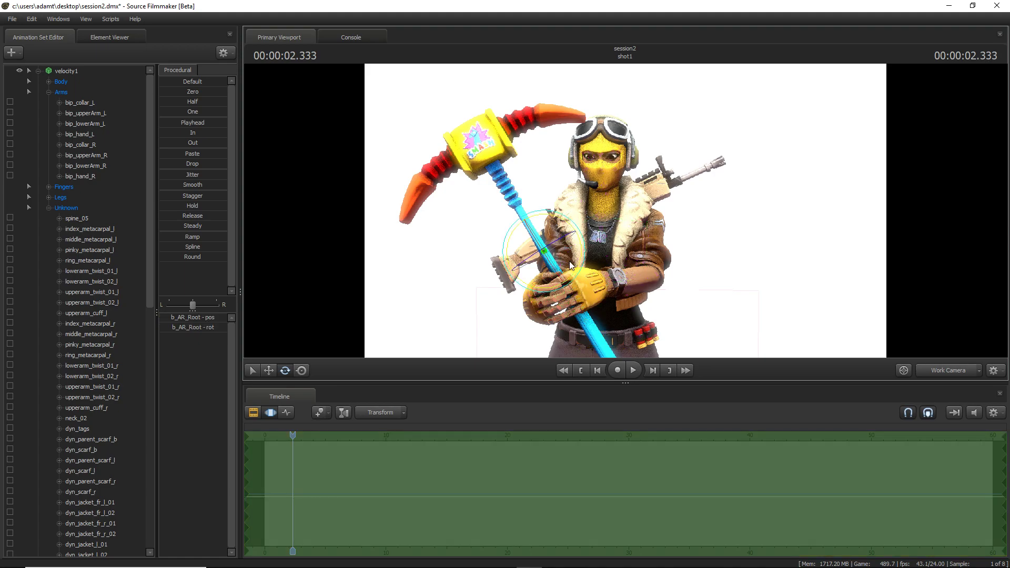
pyautogui.moveTo(544, 255); pyautogui.dragTo(514, 269)
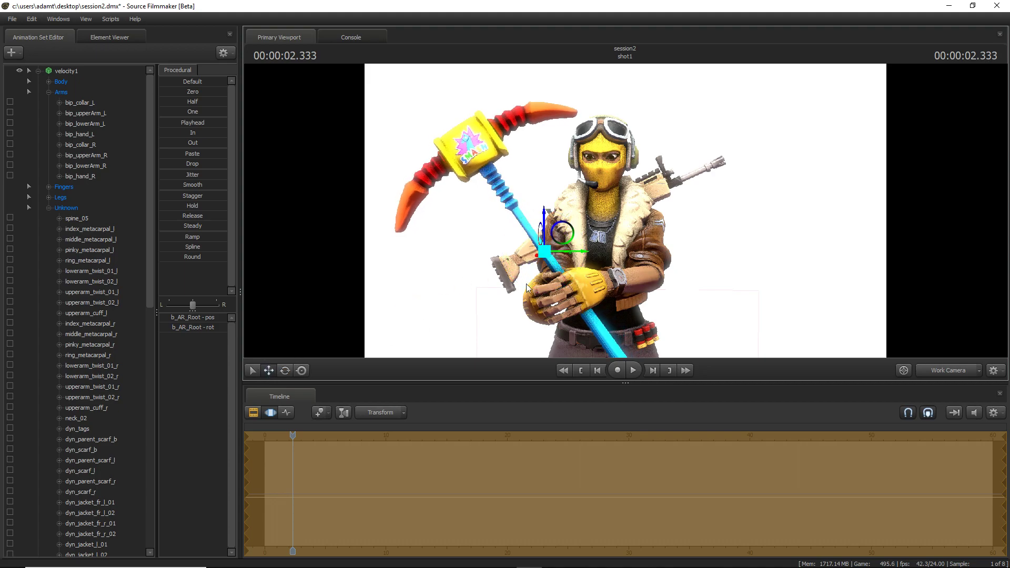
pyautogui.moveTo(565, 250); pyautogui.dragTo(549, 249)
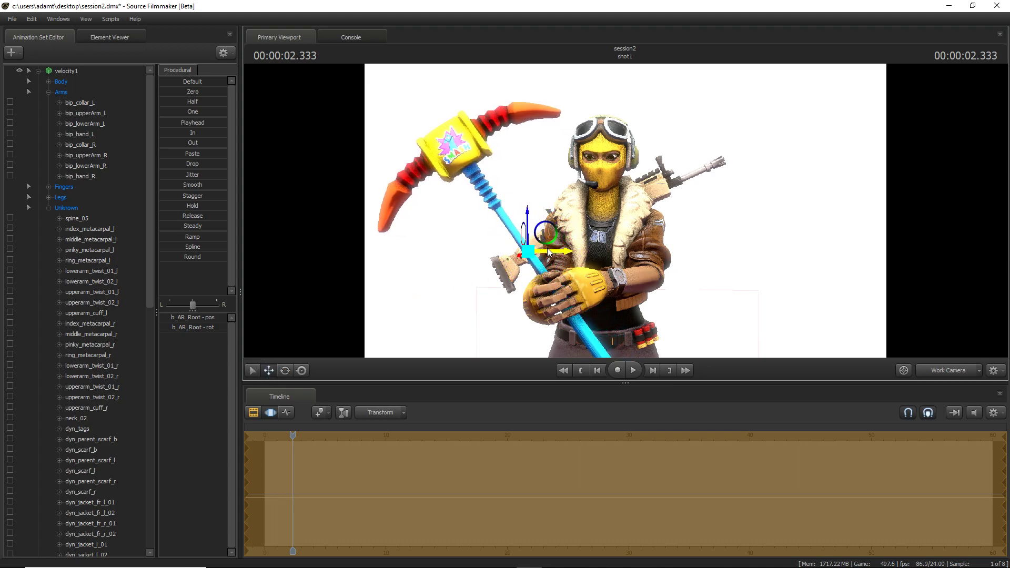
pyautogui.moveTo(626, 211); pyautogui.dragTo(605, 212)
pyautogui.press('d')
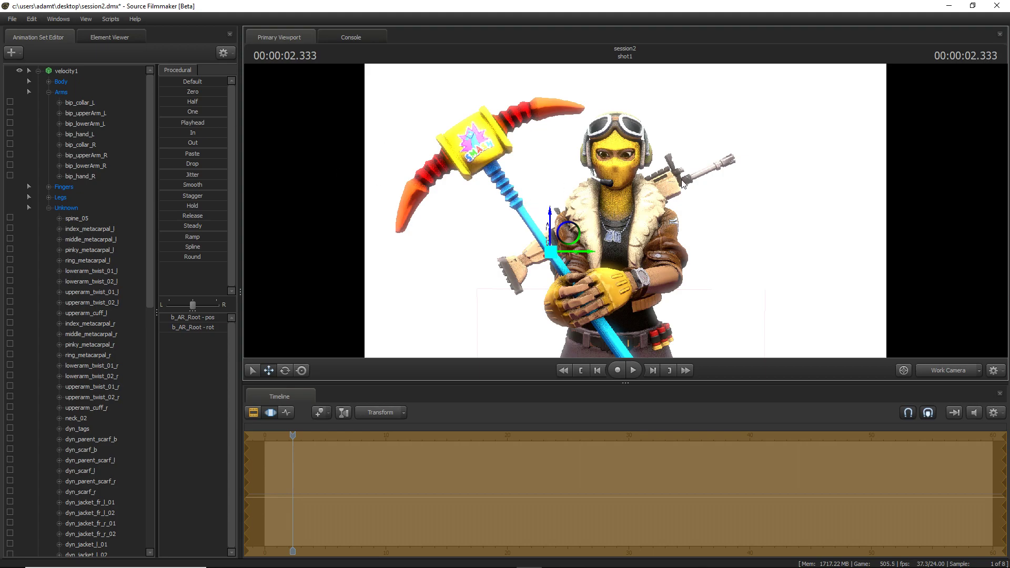
pyautogui.moveTo(756, 170); pyautogui.dragTo(750, 168)
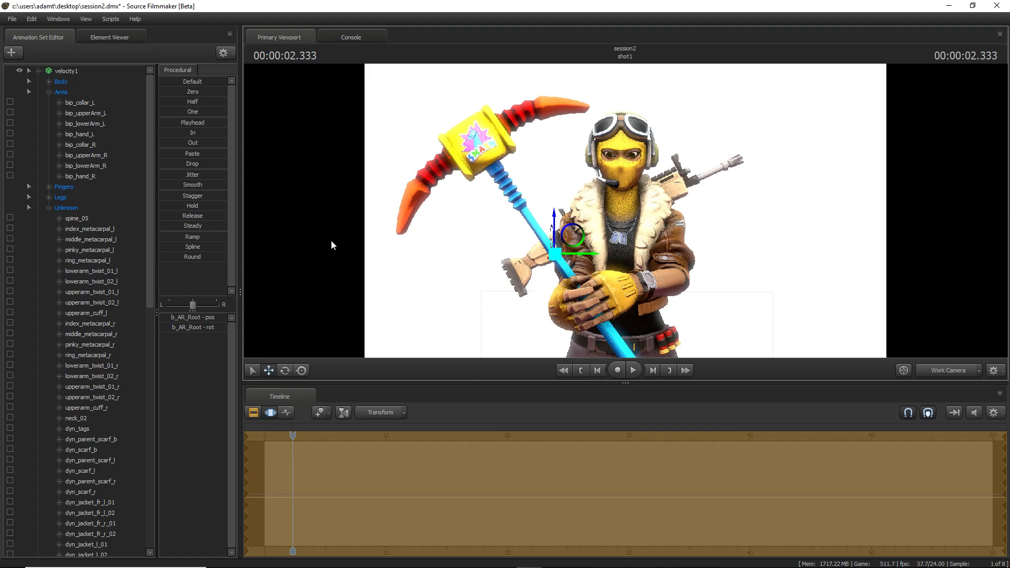
# - Create an animation set for a new light shining on the character's front and widen its verticalFOV
pyautogui.click(16, 51)
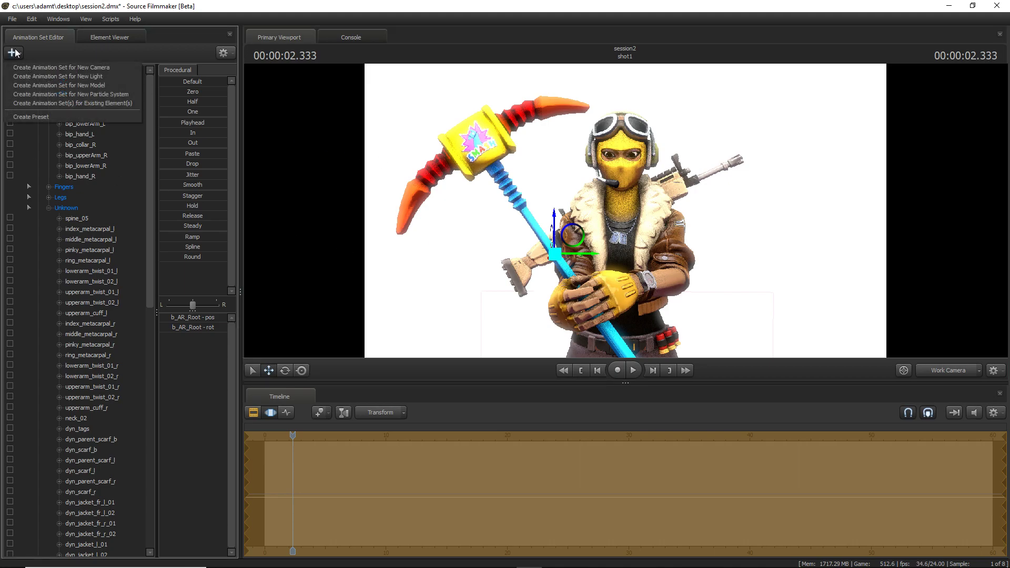
pyautogui.click(61, 78)
pyautogui.moveTo(629, 288); pyautogui.dragTo(638, 345)
pyautogui.scroll(-2, 218, 500)
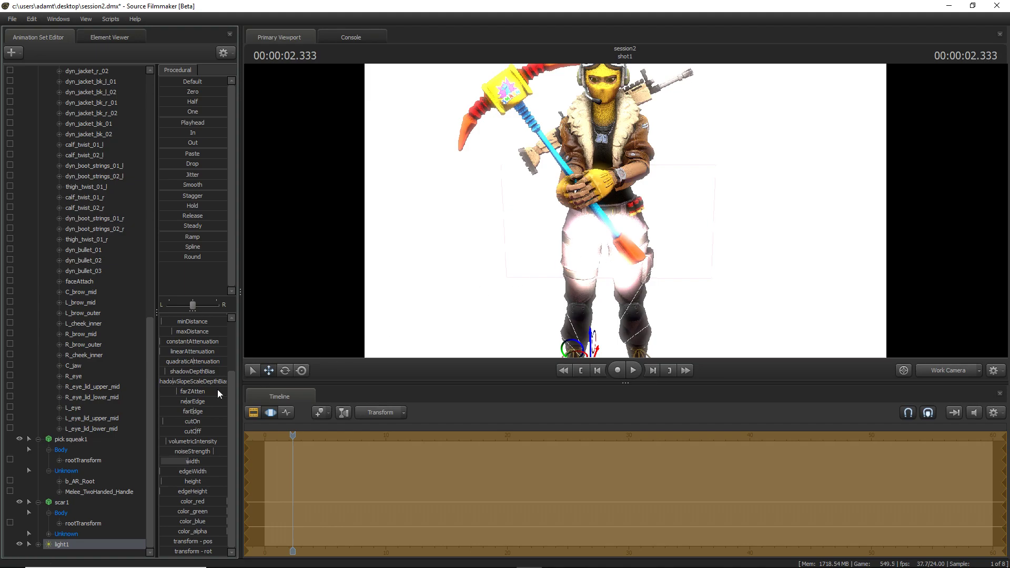
pyautogui.scroll(3, 199, 384)
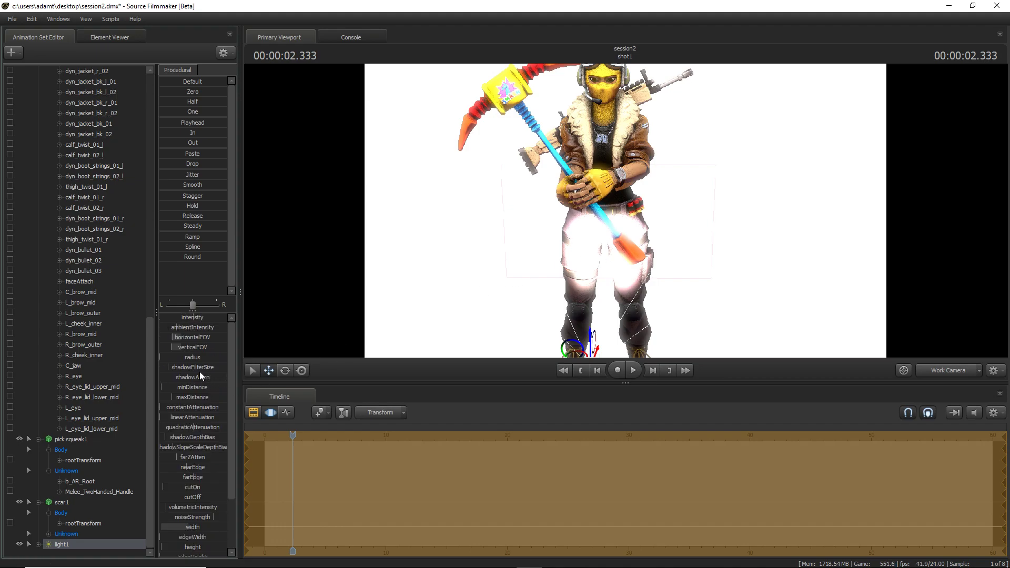
pyautogui.moveTo(172, 347); pyautogui.dragTo(212, 348)
pyautogui.moveTo(828, 284); pyautogui.dragTo(624, 211)
pyautogui.press('w')
# - Adjust the new light's intensity, checking the brightness on the character from the front
pyautogui.moveTo(204, 318); pyautogui.dragTo(173, 318)
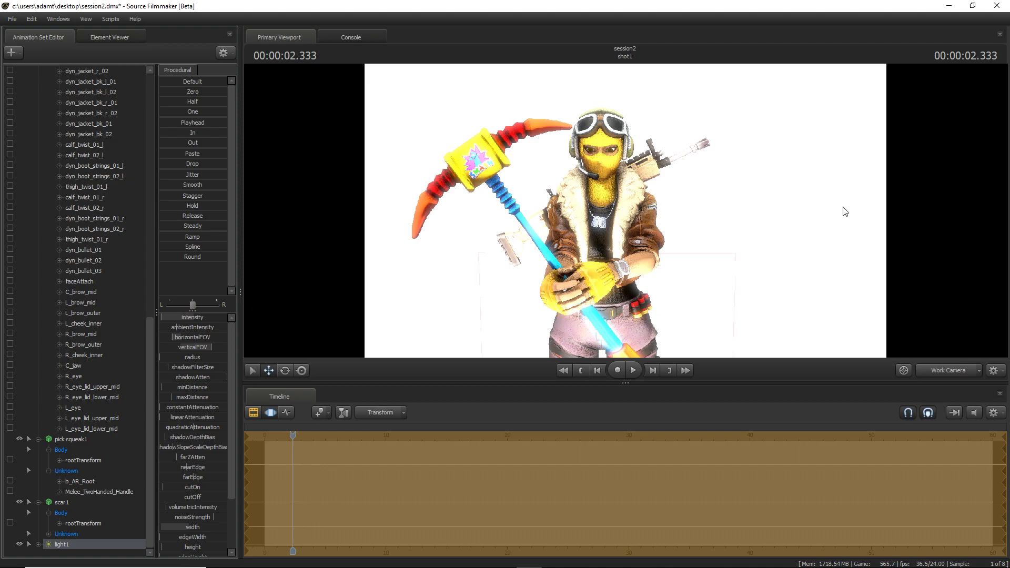
pyautogui.moveTo(832, 211); pyautogui.dragTo(601, 221)
pyautogui.press('w')
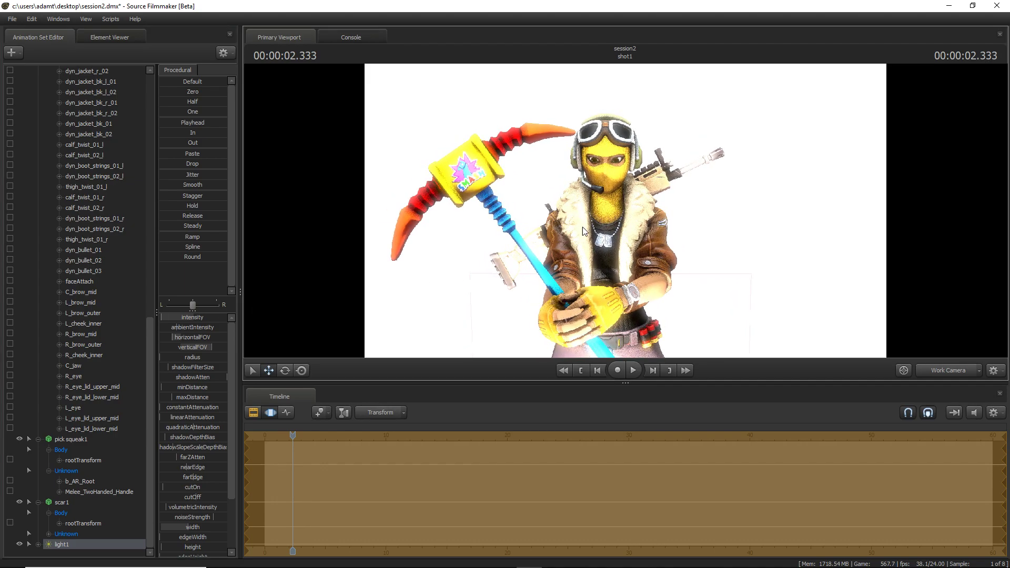
pyautogui.moveTo(192, 319); pyautogui.dragTo(191, 319)
pyautogui.moveTo(646, 261); pyautogui.dragTo(626, 212)
pyautogui.press('w')
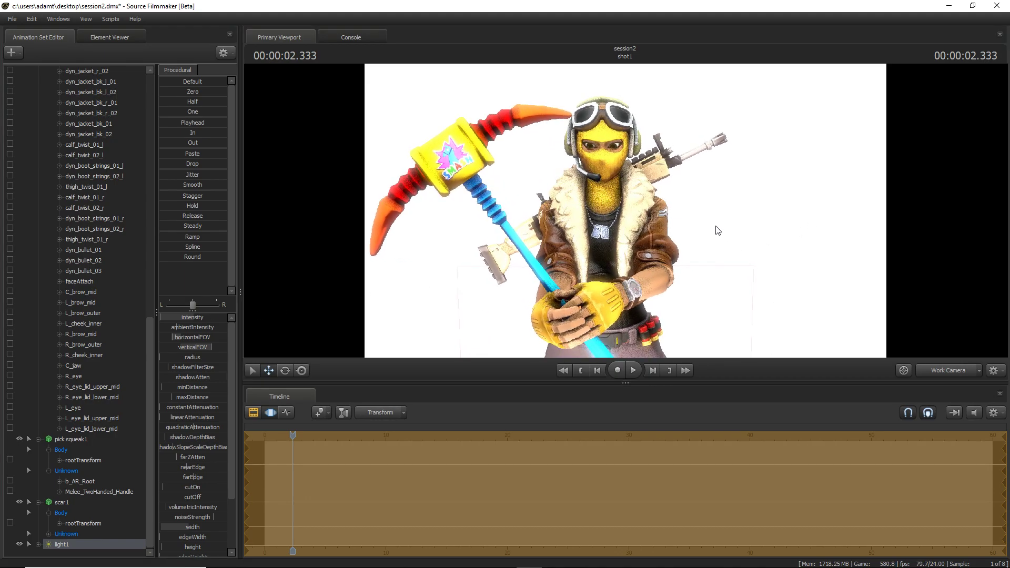
# - Switch the viewport to camera1 and frame the character's upper body with the pickaxe and rifle
pyautogui.click(937, 367)
pyautogui.moveTo(800, 248); pyautogui.dragTo(804, 154)
pyautogui.keyDown('ctrl'); pyautogui.click(950, 371); pyautogui.keyUp('ctrl')
pyautogui.click(953, 369)
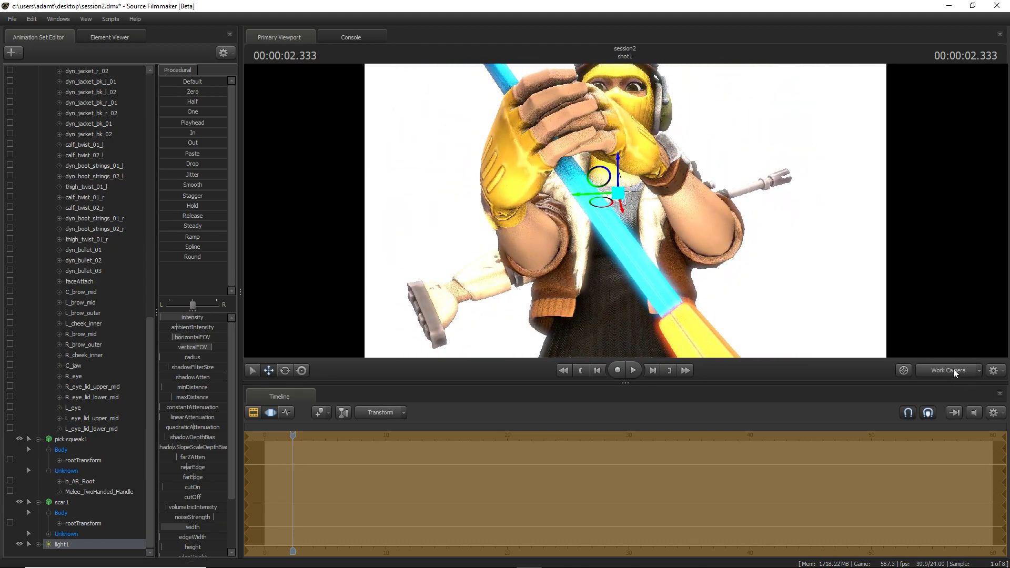
pyautogui.press('w')
pyautogui.moveTo(891, 311); pyautogui.dragTo(896, 273)
pyautogui.press('s')
pyautogui.press('w')
pyautogui.press('s')
pyautogui.moveTo(876, 172); pyautogui.dragTo(627, 214)
pyautogui.moveTo(803, 211); pyautogui.dragTo(807, 213)
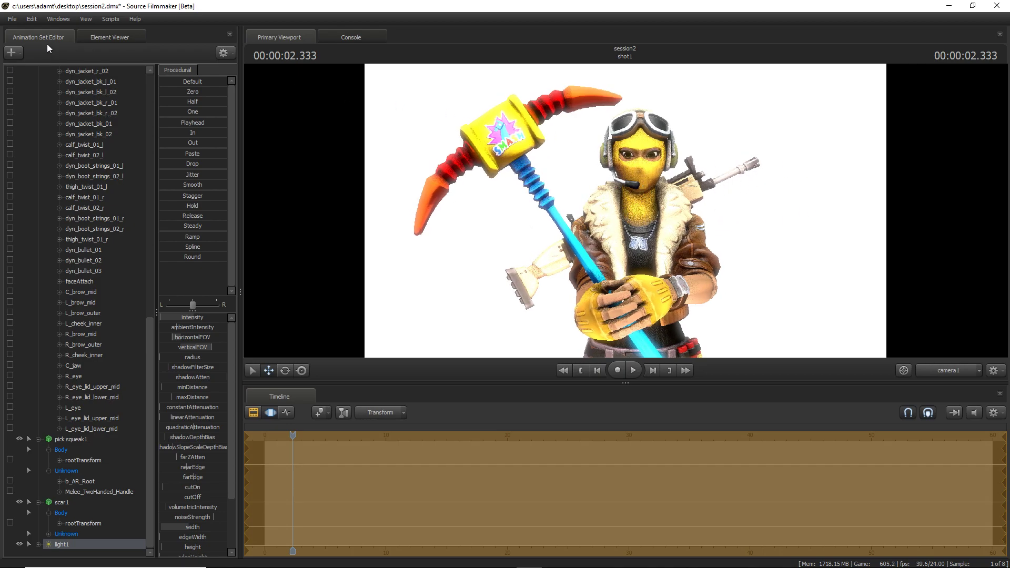
# - Start a poster export, saving the session changes, and set the output file to "render" on the Desktop
pyautogui.click(12, 19)
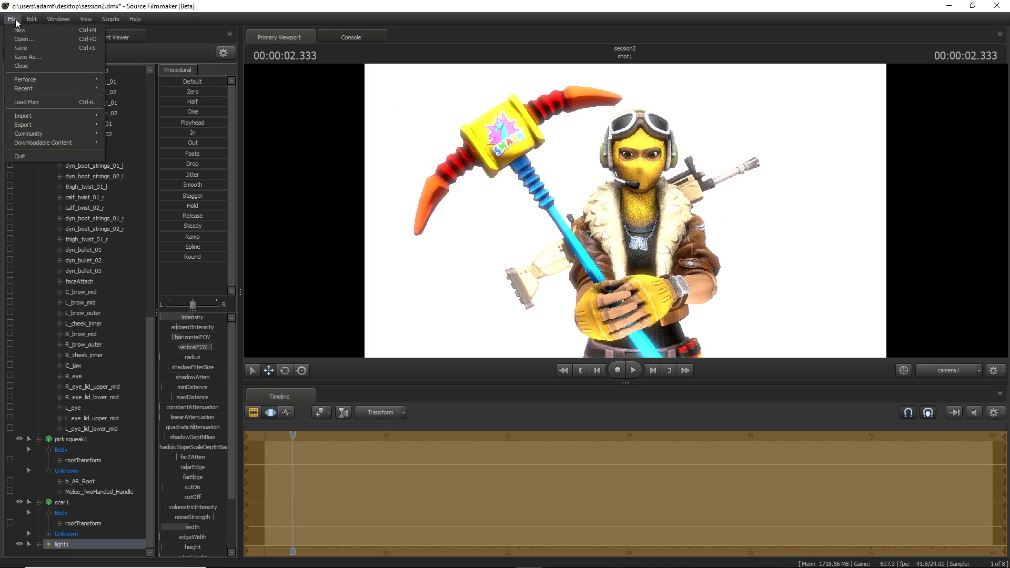
pyautogui.moveTo(27, 126)
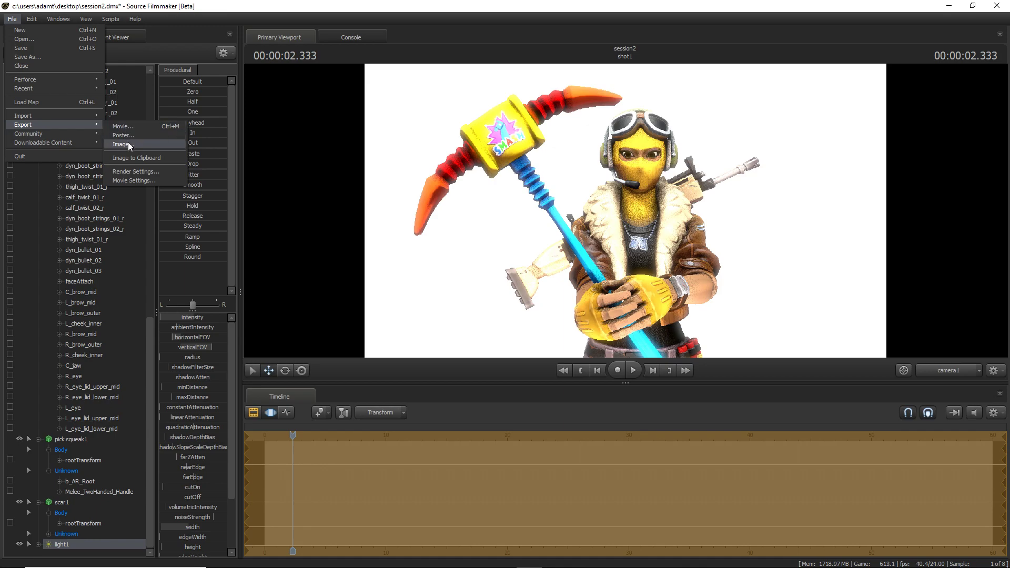
pyautogui.click(129, 135)
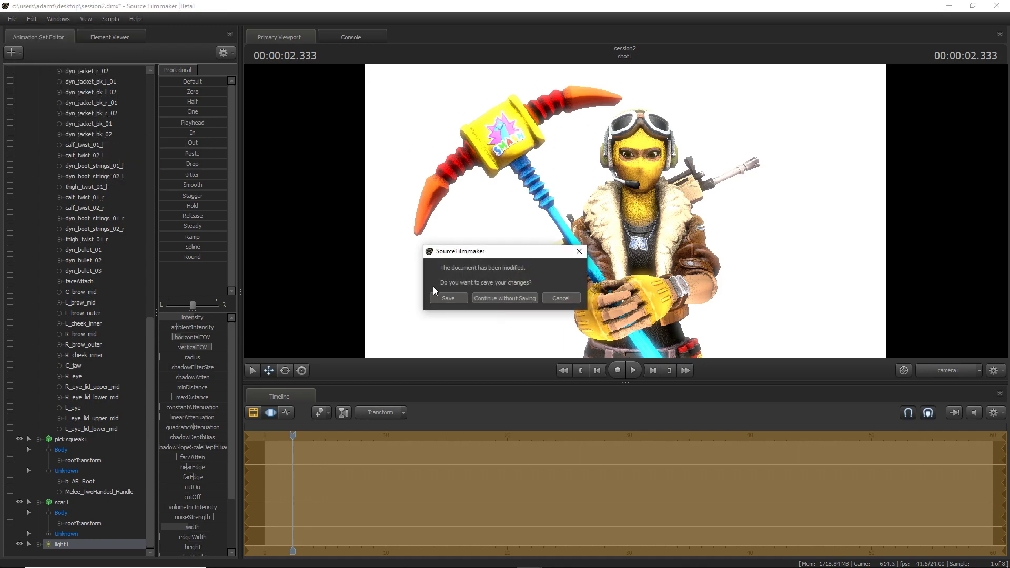
pyautogui.click(464, 297)
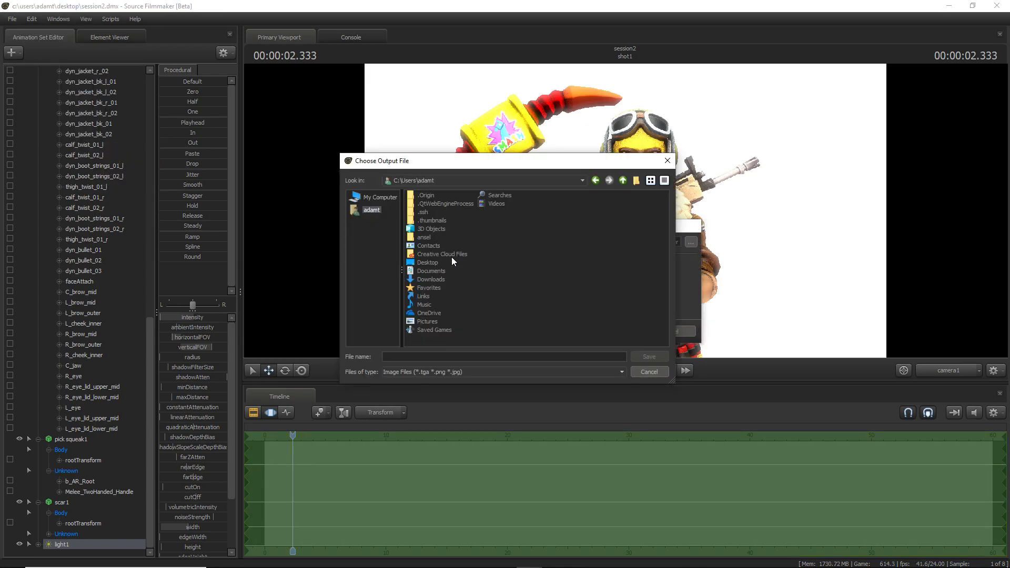
pyautogui.doubleClick(433, 263)
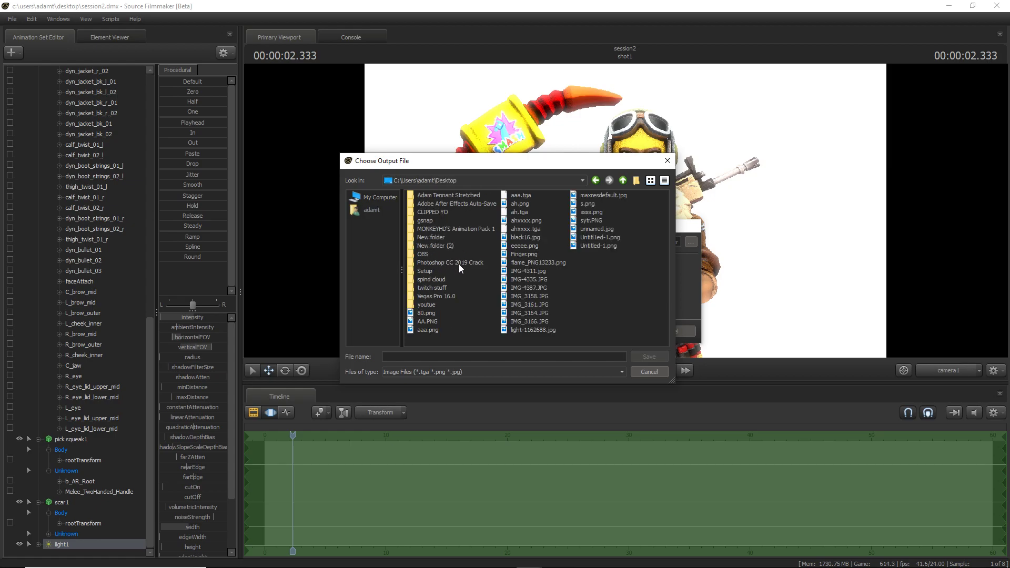
pyautogui.click(444, 353)
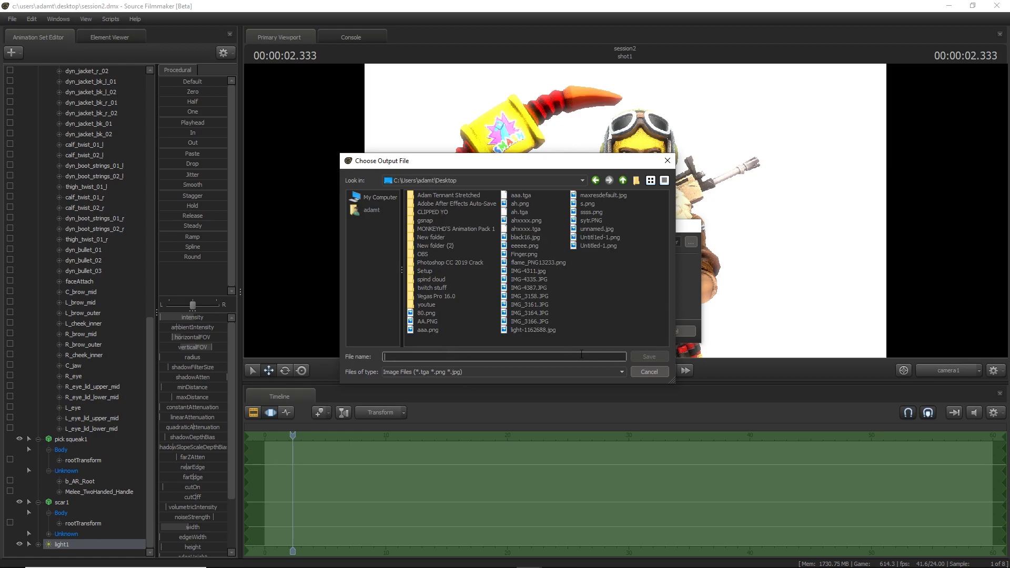
pyautogui.write('render')
pyautogui.click(636, 356)
# - Set the poster format to PNG and export it
pyautogui.click(459, 263)
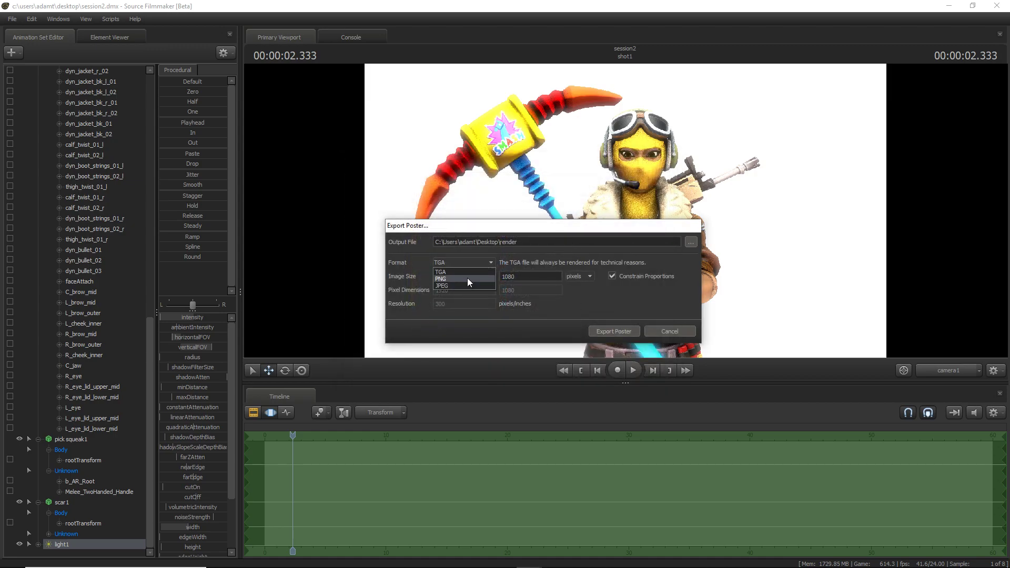
pyautogui.click(467, 279)
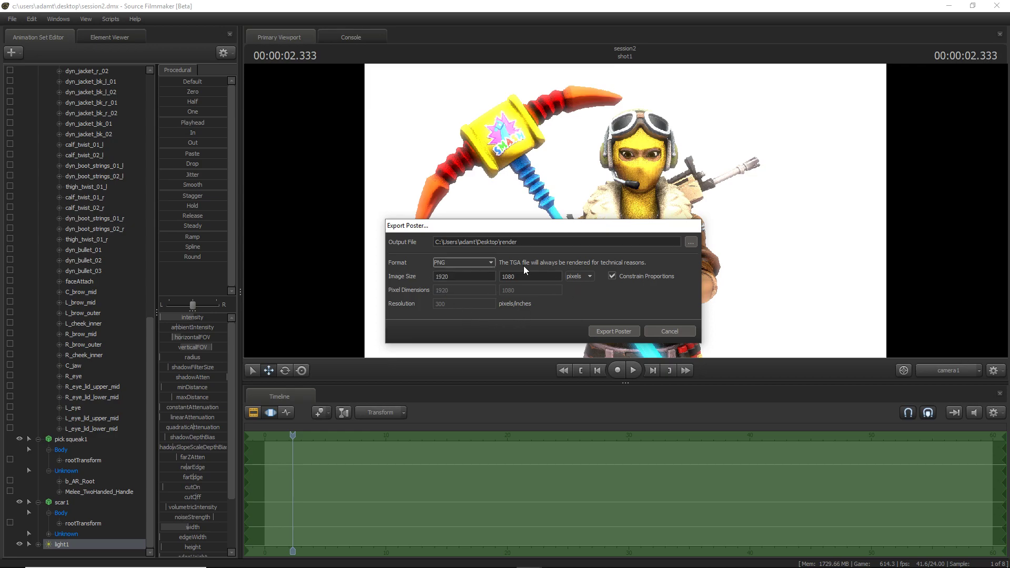
pyautogui.click(608, 332)
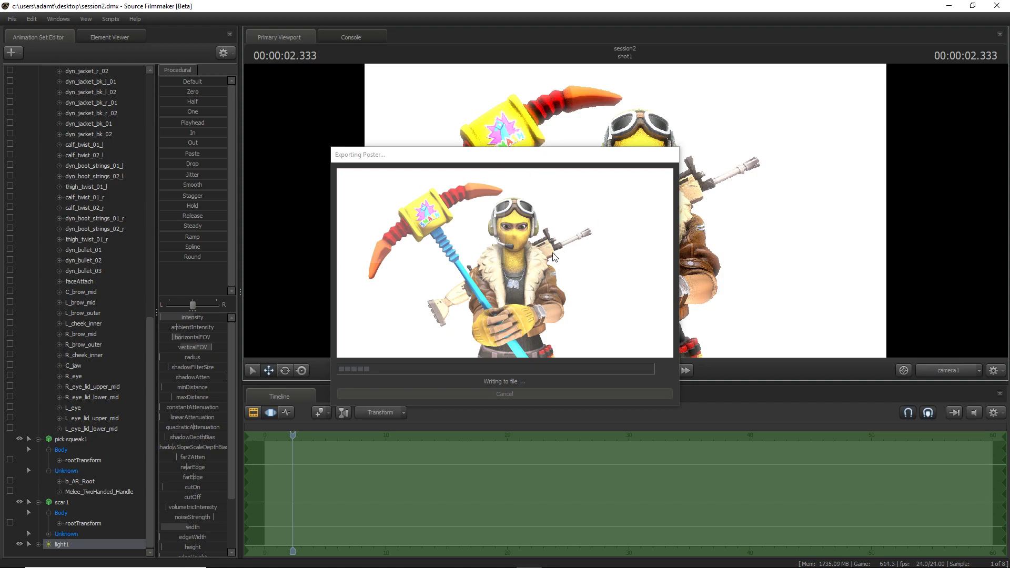
# - Show the desktop icons and open the render image in Photos to inspect the exported poster
pyautogui.click(950, 6)
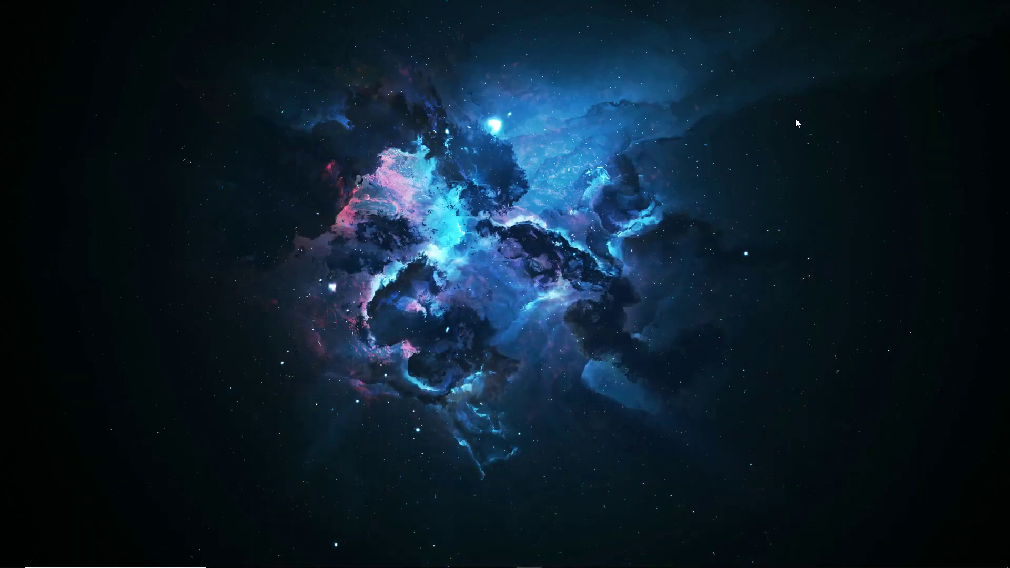
pyautogui.rightClick(532, 254)
pyautogui.moveTo(558, 257)
pyautogui.click(702, 327)
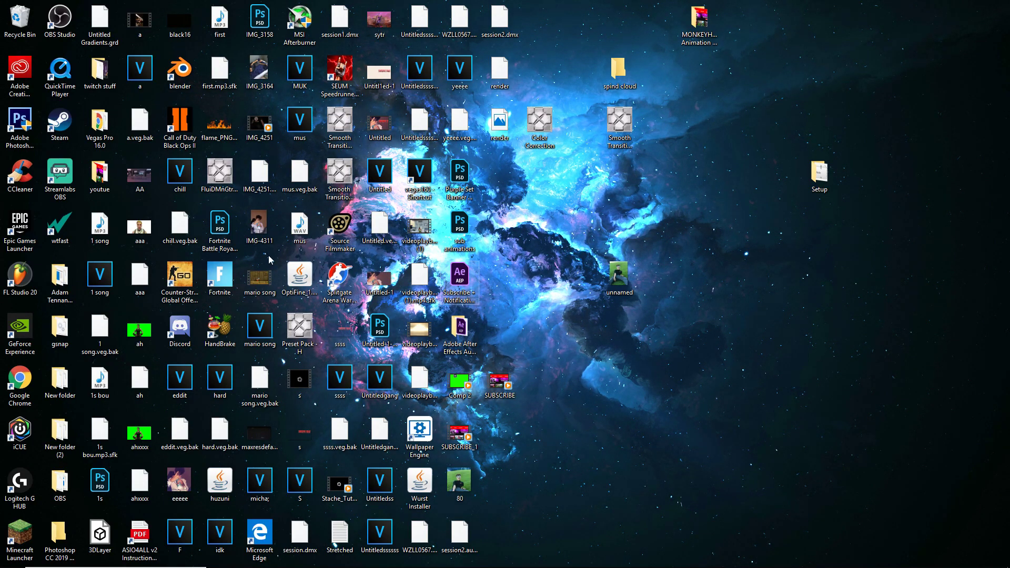
pyautogui.doubleClick(498, 126)
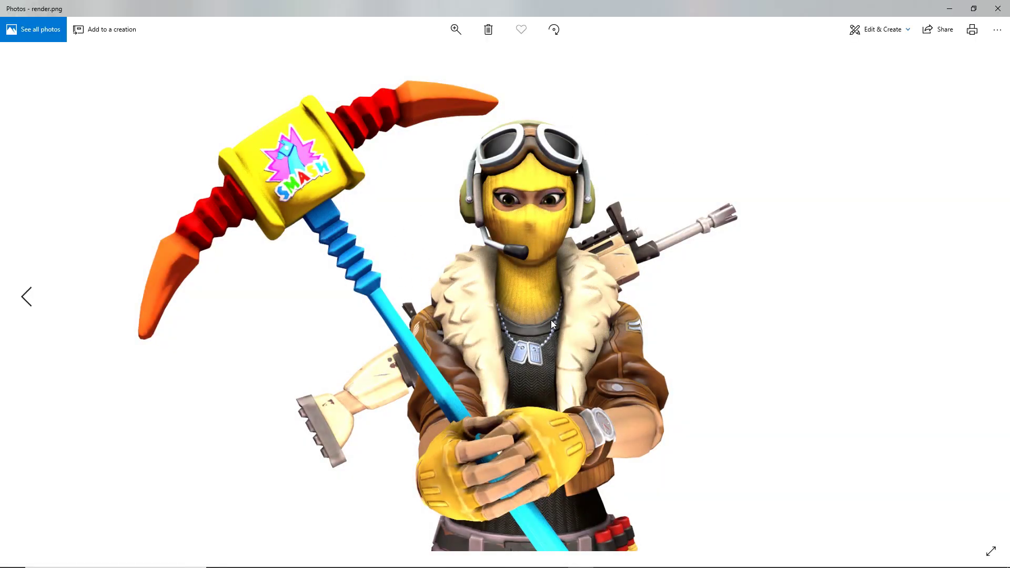
pyautogui.doubleClick(741, 11)
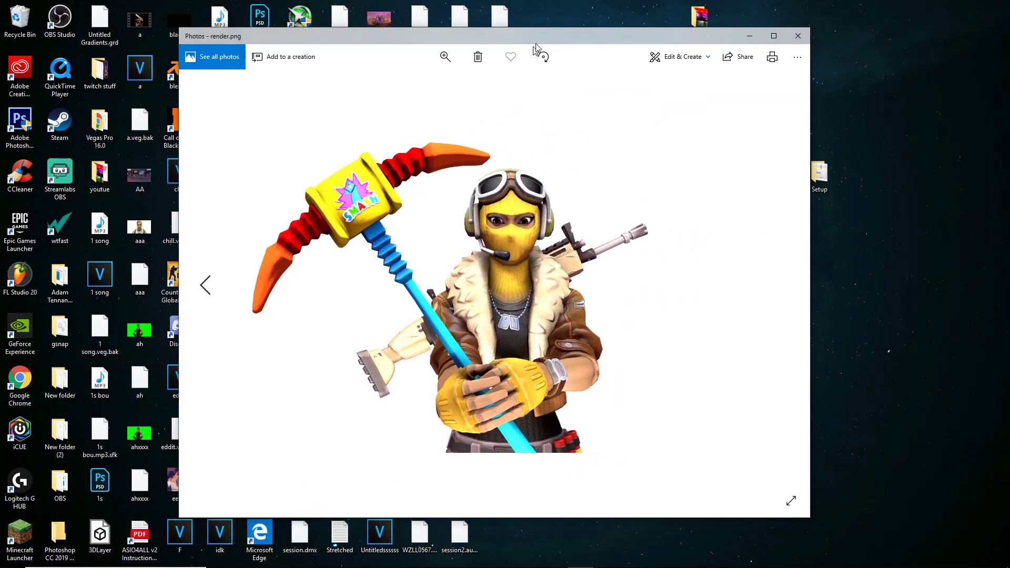
pyautogui.moveTo(535, 45); pyautogui.dragTo(491, 68)
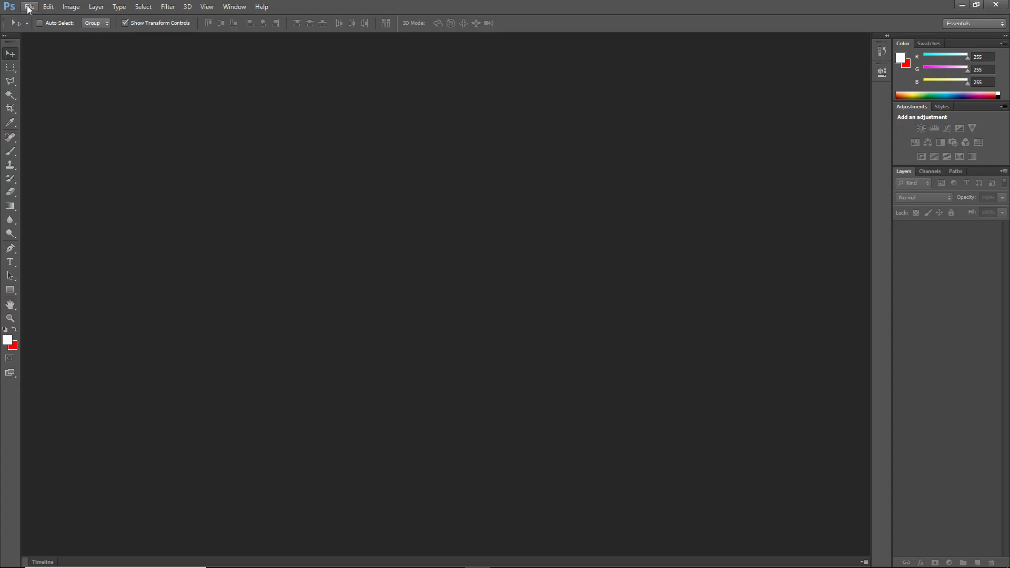
# - Open render.png from the Desktop for editing
pyautogui.click(48, 6)
pyautogui.moveTo(30, 7)
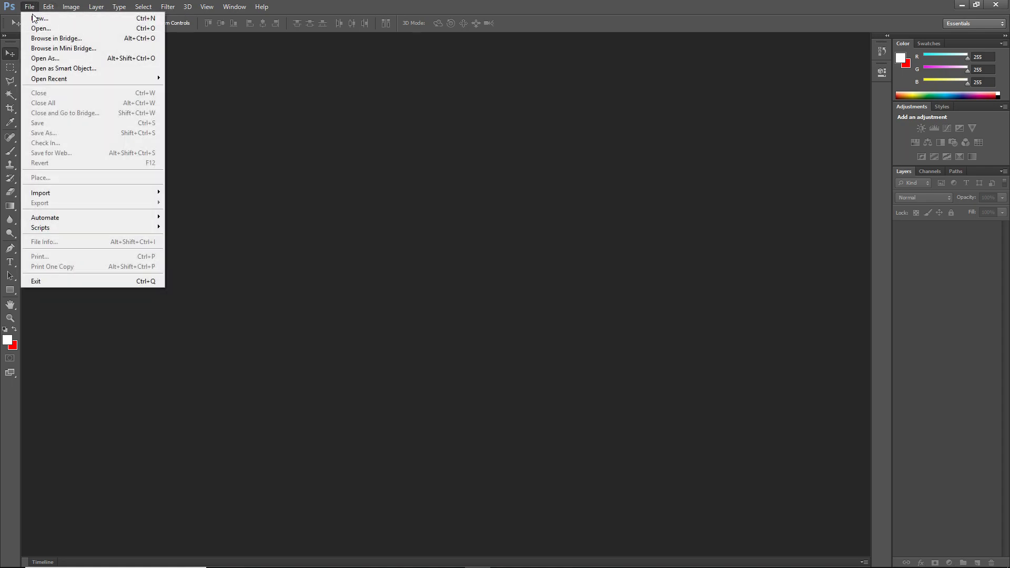
pyautogui.click(46, 28)
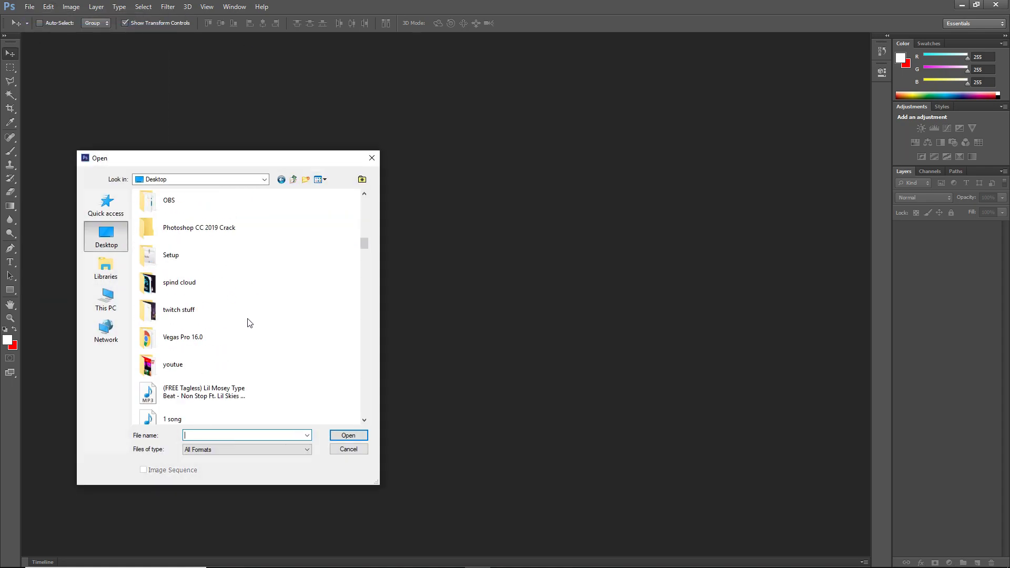
pyautogui.write('render.png')
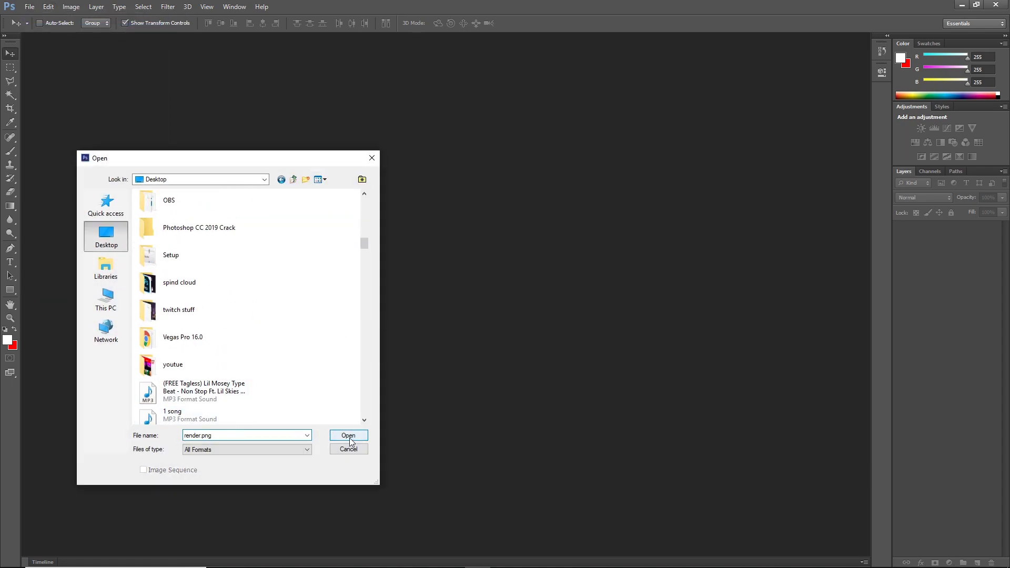
pyautogui.click(344, 436)
pyautogui.keyDown('alt'); pyautogui.scroll(3, 463, 271); pyautogui.keyUp('alt')
pyautogui.keyDown('alt'); pyautogui.scroll(-3, 478, 285); pyautogui.keyUp('alt')
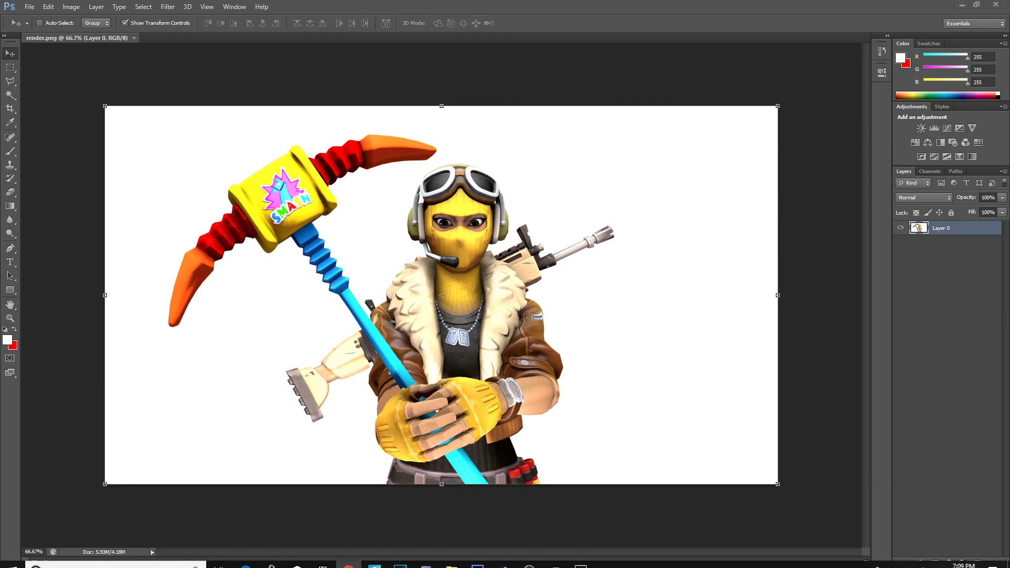
# - Switch to Chrome, close the YouTube tab and search Google Images for "fortnite landscape"
pyautogui.moveTo(0, 59); pyautogui.dragTo(514, 42)
pyautogui.click(903, 46)
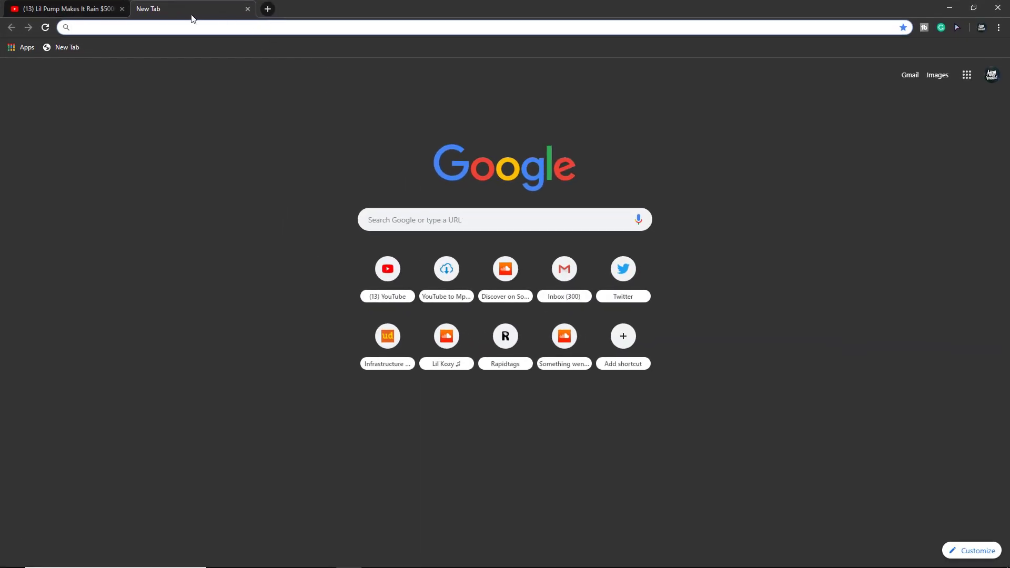
pyautogui.click(123, 8)
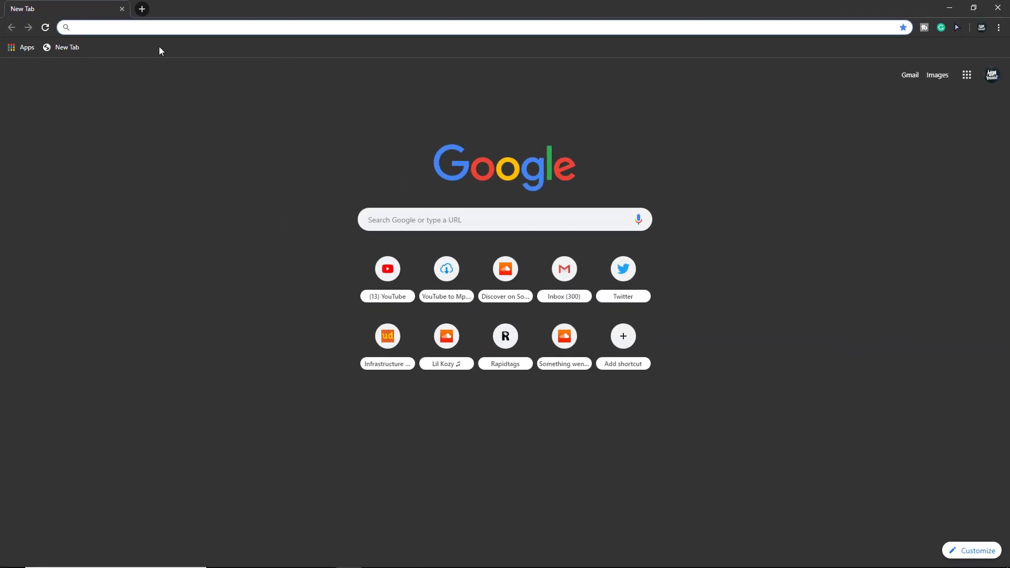
pyautogui.write('fortnit')
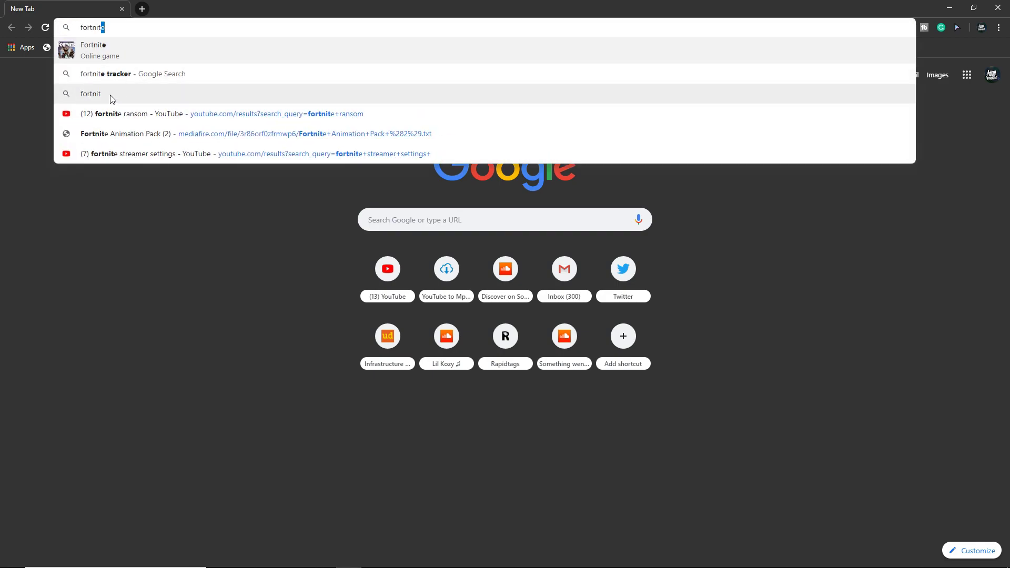
pyautogui.write('e')
pyautogui.press('Return')
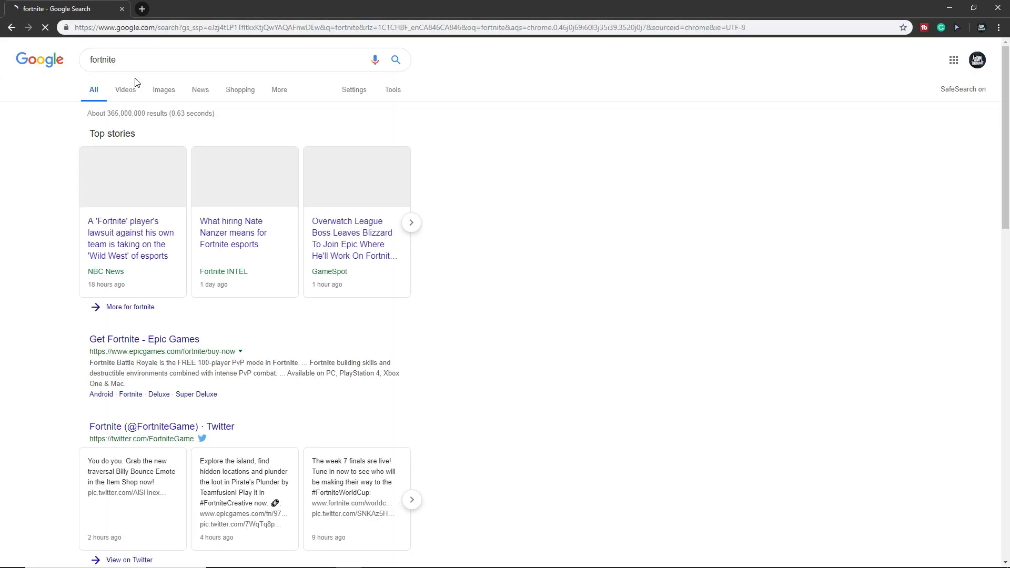
pyautogui.click(132, 88)
pyautogui.click(159, 91)
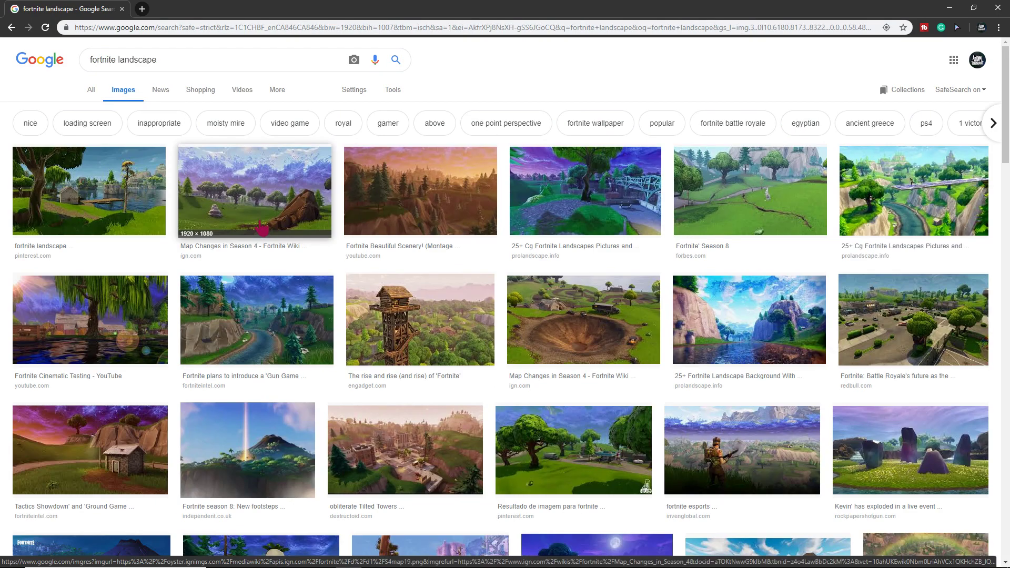
# - Open the IGN "Map Changes in Season 4" landscape result and copy its image
pyautogui.click(261, 228)
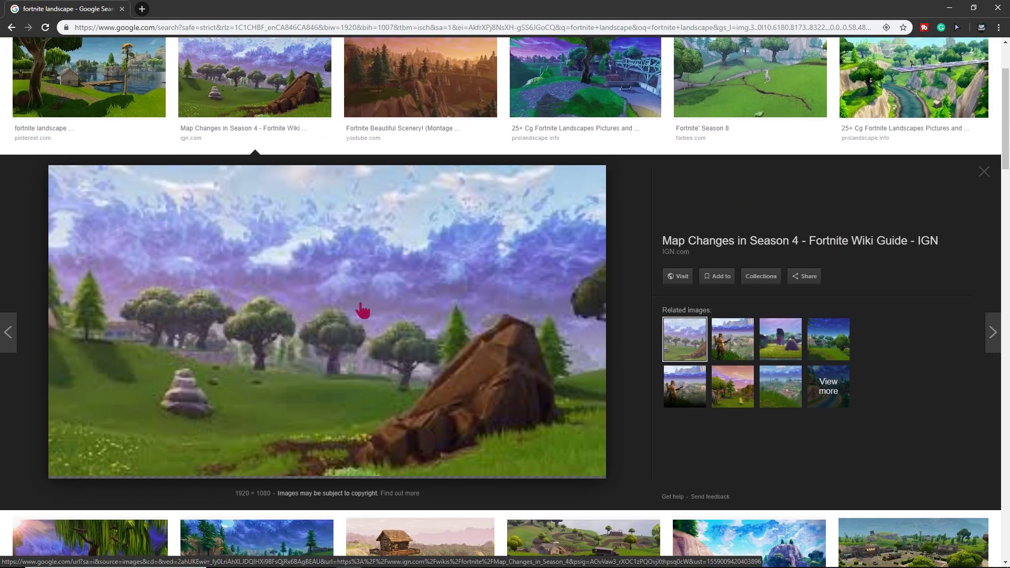
pyautogui.rightClick(495, 316)
pyautogui.click(550, 420)
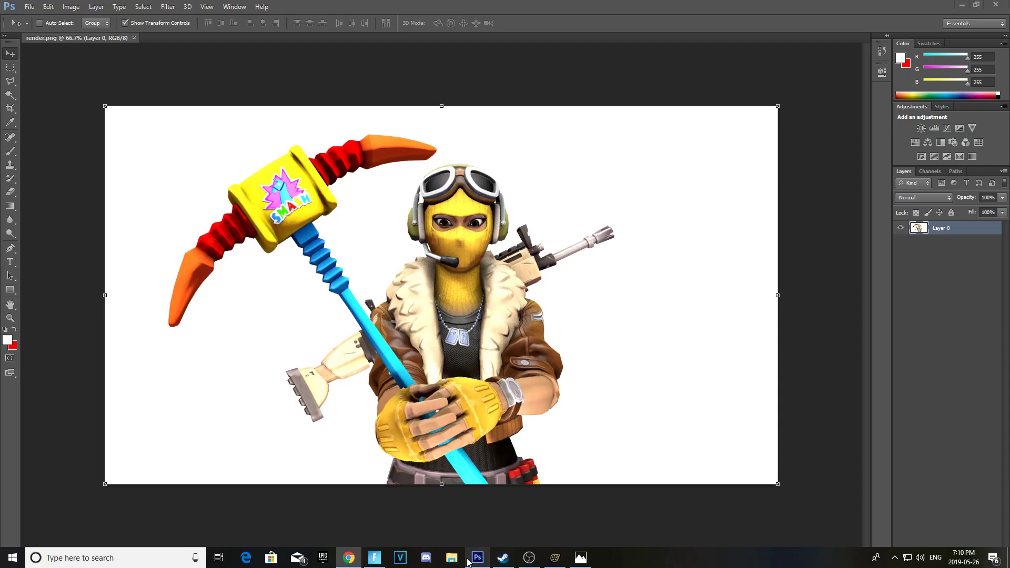
# - Return to Photoshop and paste the copied landscape onto a new layer beneath Layer 0
pyautogui.click(504, 558)
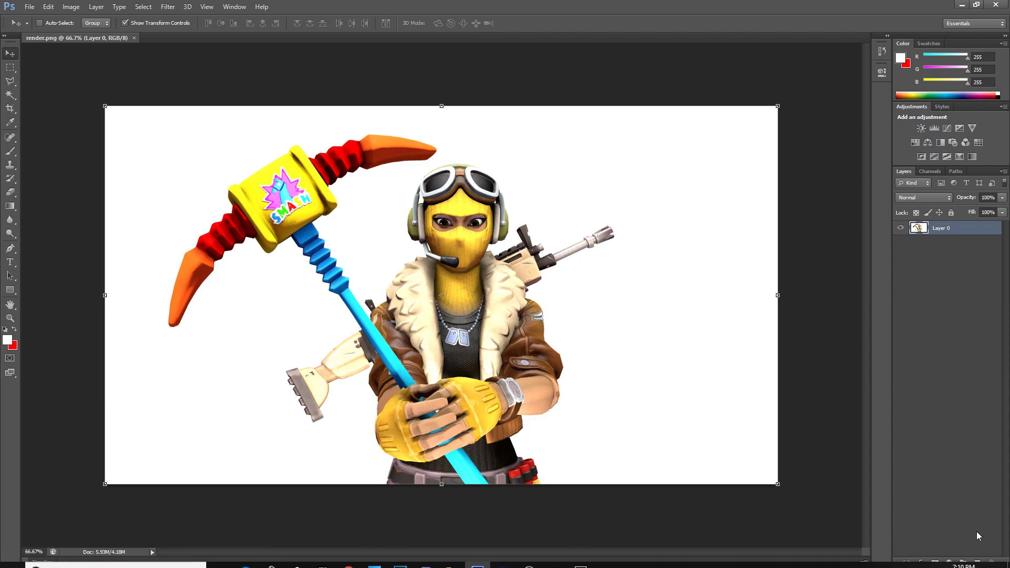
pyautogui.click(977, 563)
pyautogui.moveTo(948, 227); pyautogui.dragTo(947, 248)
pyautogui.hotkey('ctrl', 'v')
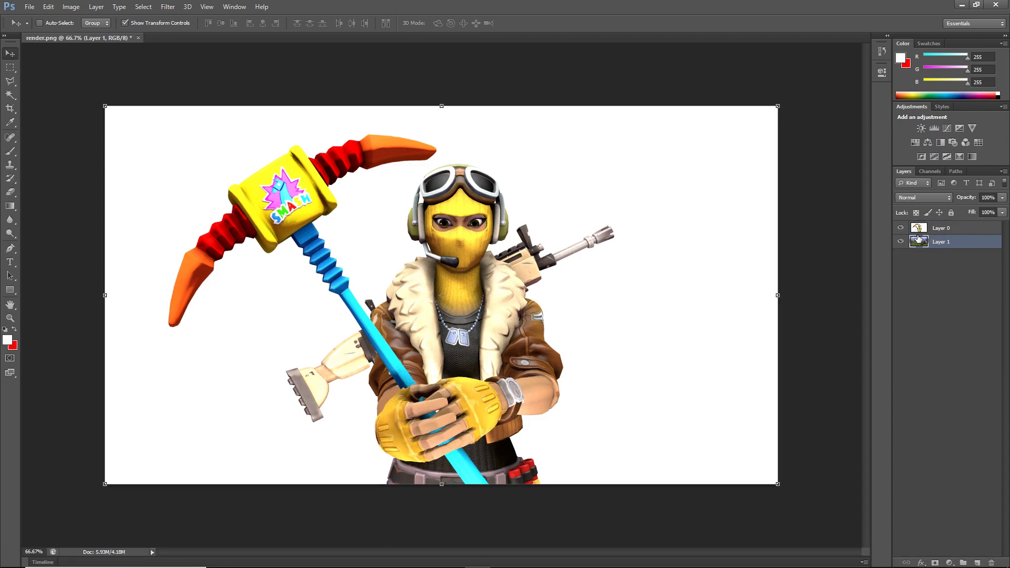
# - Toggle Layer 0's visibility repeatedly to check the landscape layer behind the render
pyautogui.click(901, 228)
pyautogui.click(901, 228)
pyautogui.click(901, 228)
pyautogui.click(902, 228)
pyautogui.click(903, 229)
pyautogui.click(901, 228)
pyautogui.keyDown('alt'); pyautogui.scroll(2, 331, 318); pyautogui.keyUp('alt')
pyautogui.keyDown('alt'); pyautogui.scroll(-1, 415, 302); pyautogui.keyUp('alt')
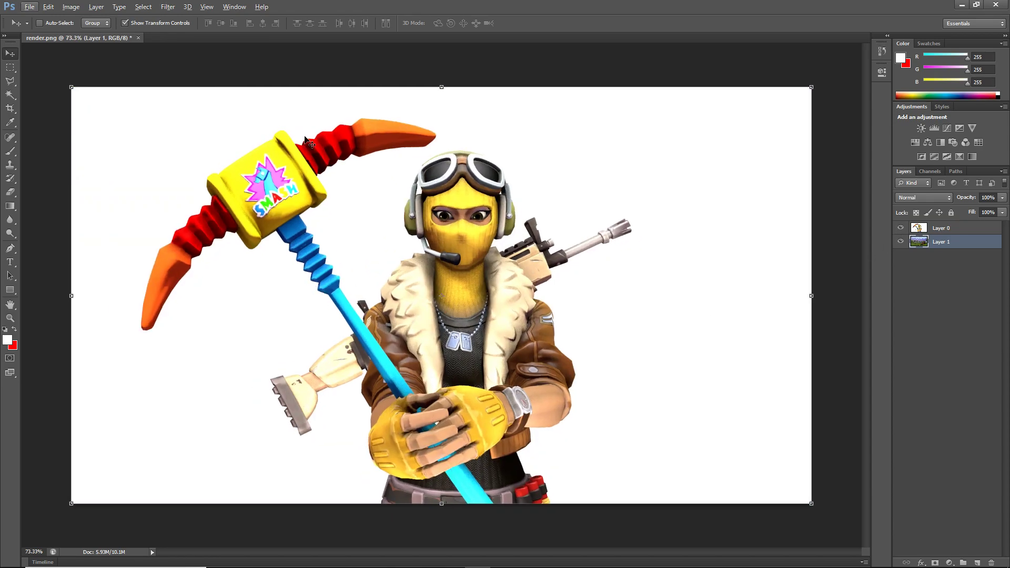
# - Look through the Magic Wand and Freeform Pen tools and settle on the standard Pen tool for the cutout
pyautogui.click(10, 95)
pyautogui.click(103, 124)
pyautogui.click(10, 248)
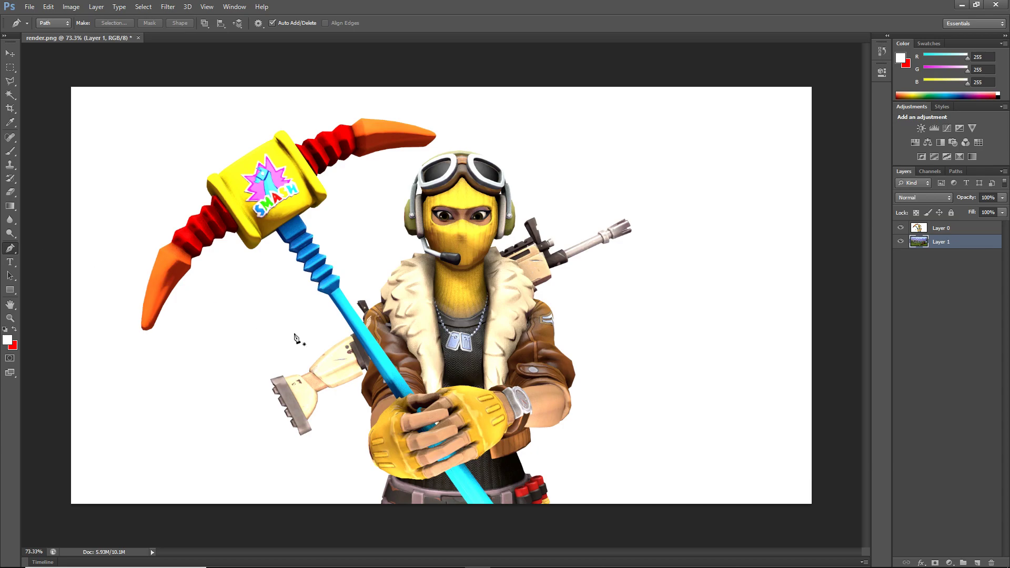
pyautogui.keyDown('alt'); pyautogui.scroll(2, 373, 470); pyautogui.keyUp('alt')
pyautogui.hotkey('ctrl', '-')
pyautogui.rightClick(11, 249)
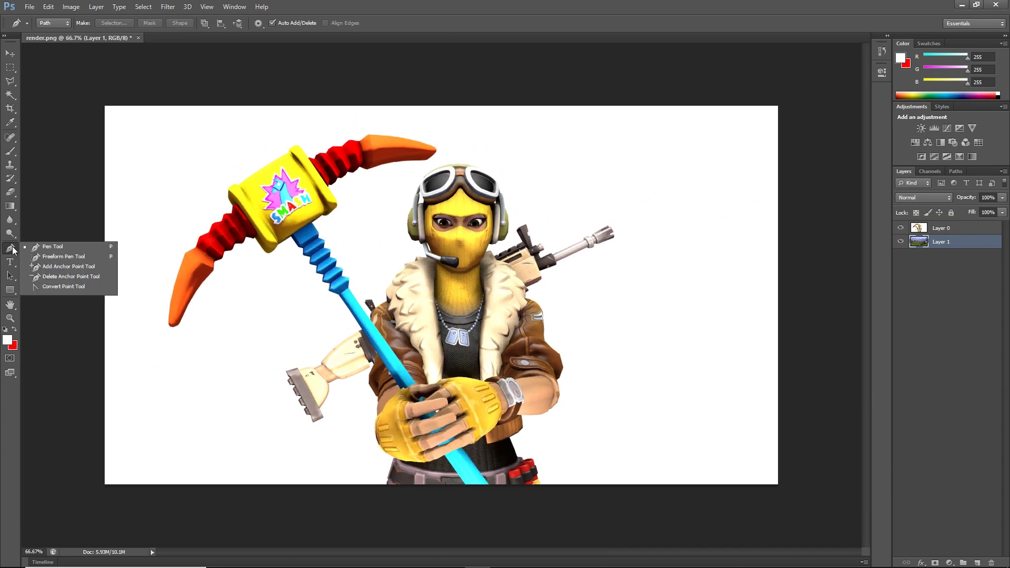
pyautogui.click(71, 257)
pyautogui.rightClick(15, 248)
pyautogui.click(45, 248)
# - Trace a closed Pen path around the character, pickaxe and rifle, extending it past the canvas edge below the waist
pyautogui.keyDown('alt'); pyautogui.scroll(3, 444, 471); pyautogui.keyUp('alt')
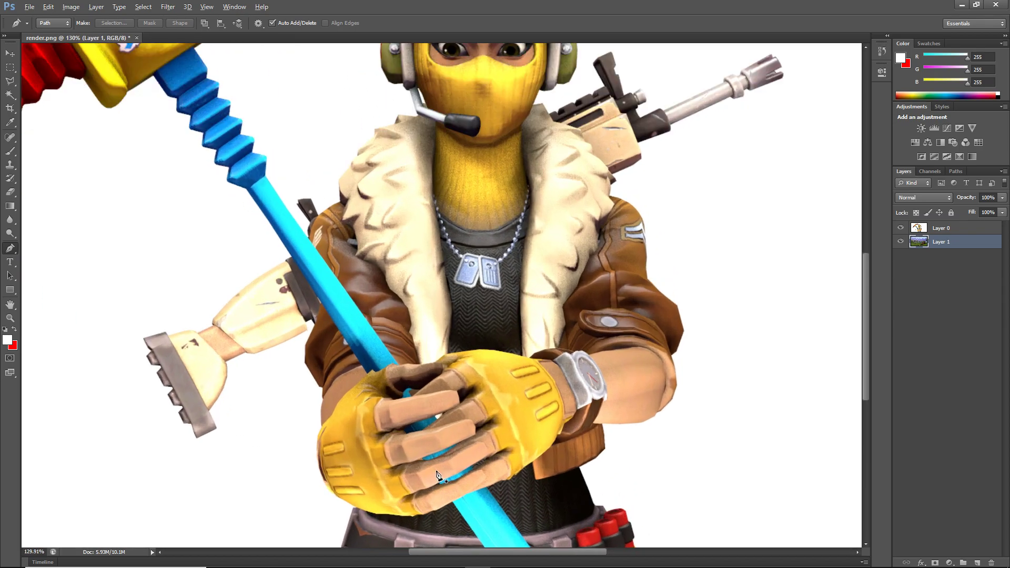
pyautogui.keyDown('alt'); pyautogui.scroll(3, 345, 471); pyautogui.keyUp('alt')
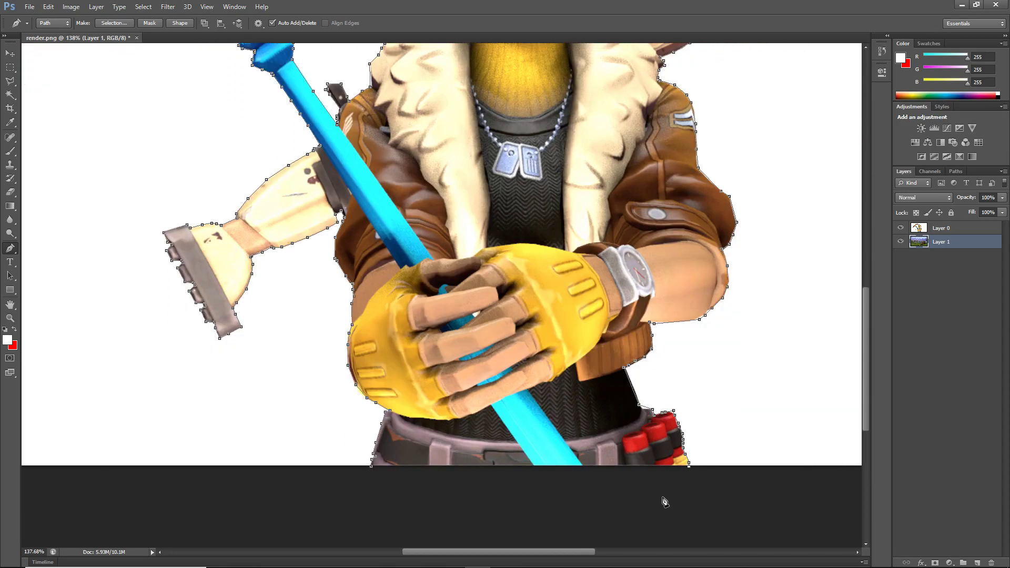
pyautogui.click(661, 497)
pyautogui.click(432, 490)
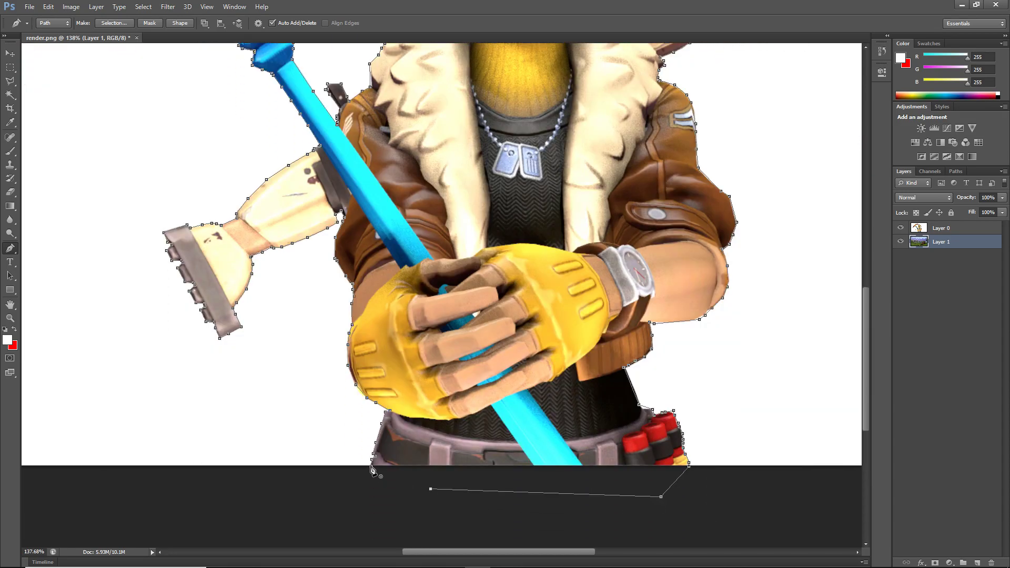
pyautogui.click(373, 468)
pyautogui.keyDown('alt'); pyautogui.scroll(-2, 496, 323); pyautogui.keyUp('alt')
pyautogui.keyDown('alt'); pyautogui.scroll(-3, 497, 327); pyautogui.keyUp('alt')
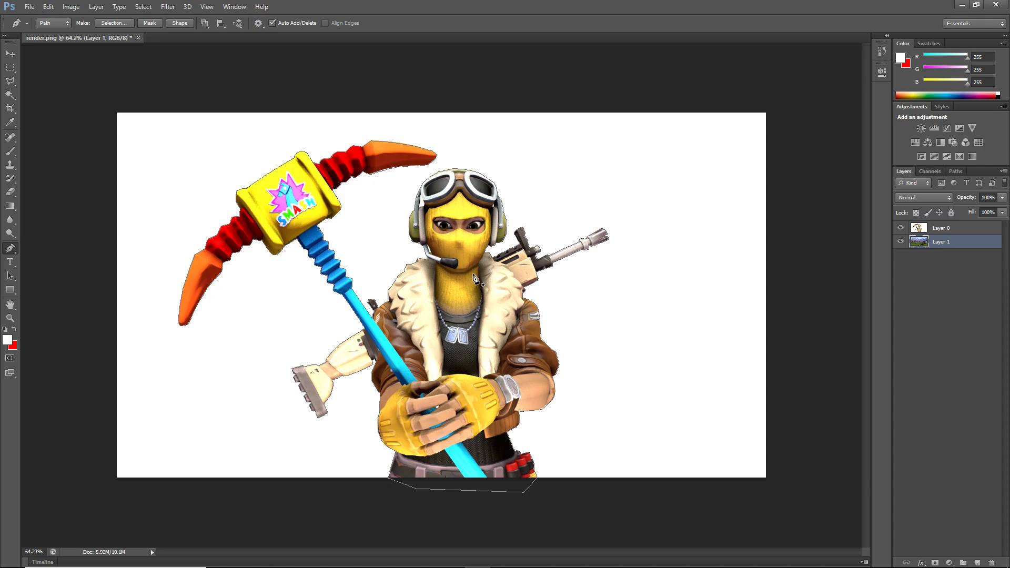
pyautogui.keyDown('alt'); pyautogui.scroll(3, 483, 277); pyautogui.keyUp('alt')
pyautogui.keyDown('alt'); pyautogui.scroll(-2, 485, 277); pyautogui.keyUp('alt')
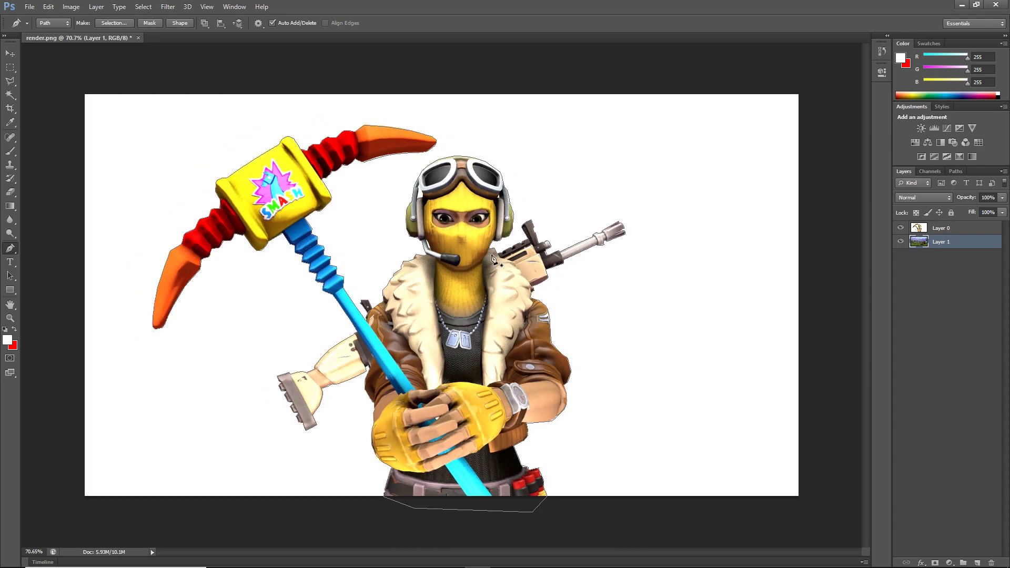
# - Convert the character path to a new anti-aliased selection with a feather radius of 0 pixels
pyautogui.rightClick(476, 259)
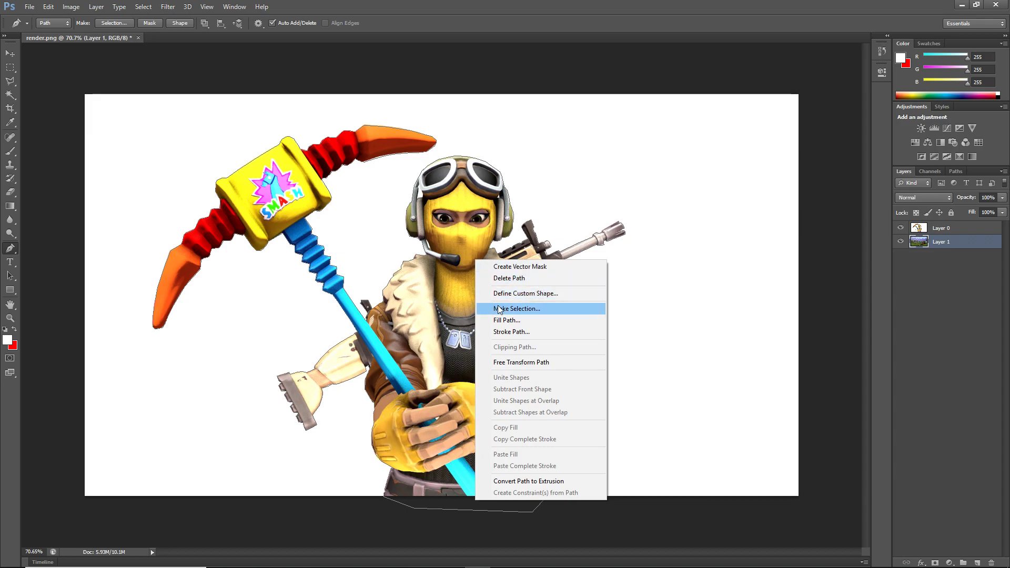
pyautogui.rightClick(464, 298)
pyautogui.click(506, 348)
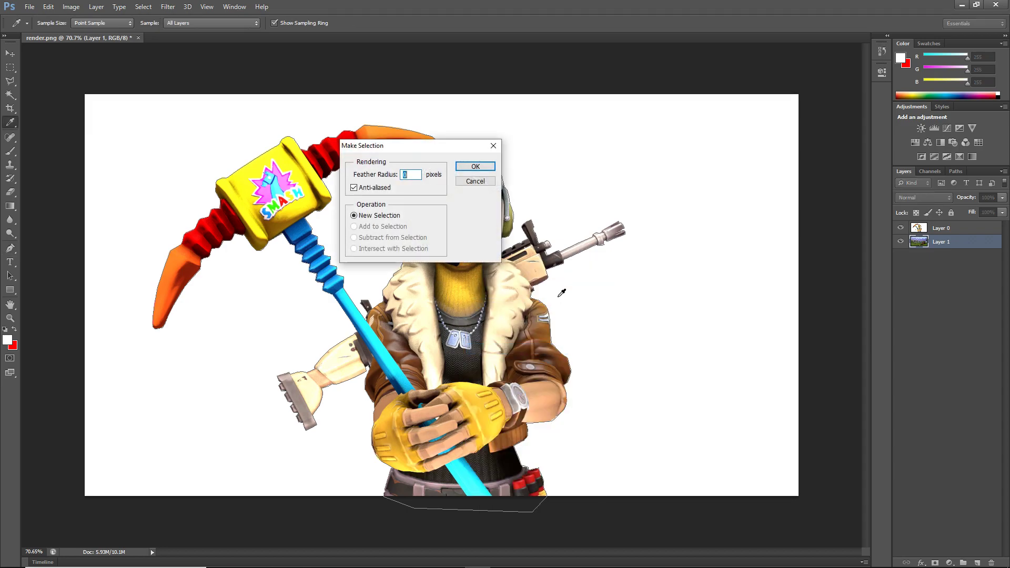
pyautogui.click(475, 167)
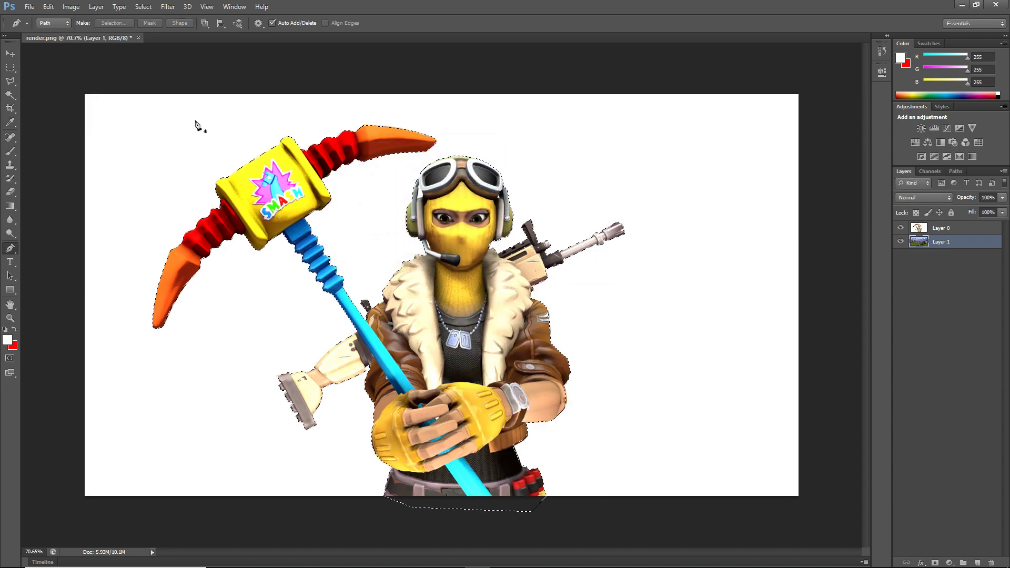
# - Copy the selected character onto its own layer and hide the original render on Layer 0
pyautogui.rightClick(501, 289)
pyautogui.click(557, 377)
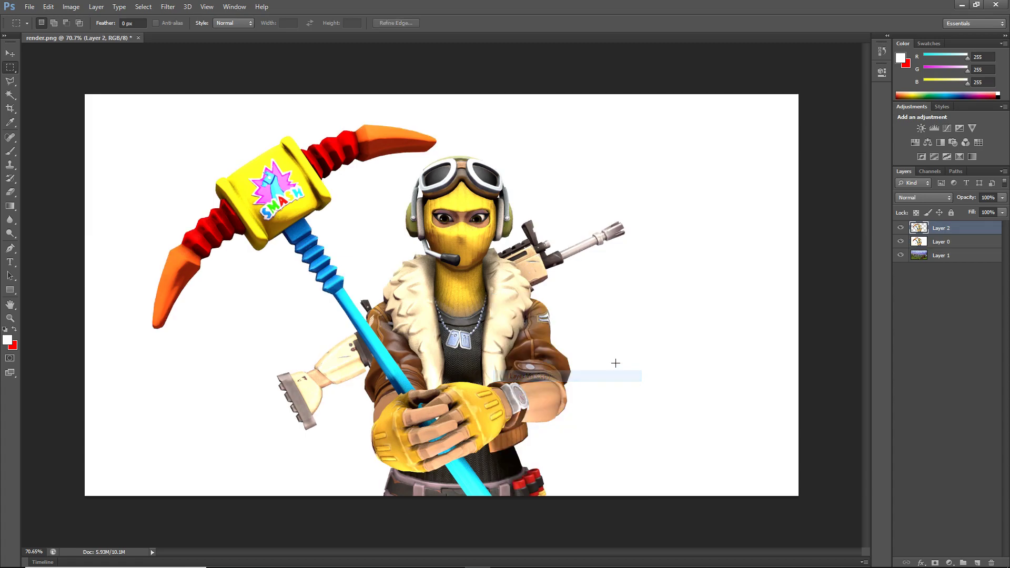
pyautogui.click(901, 242)
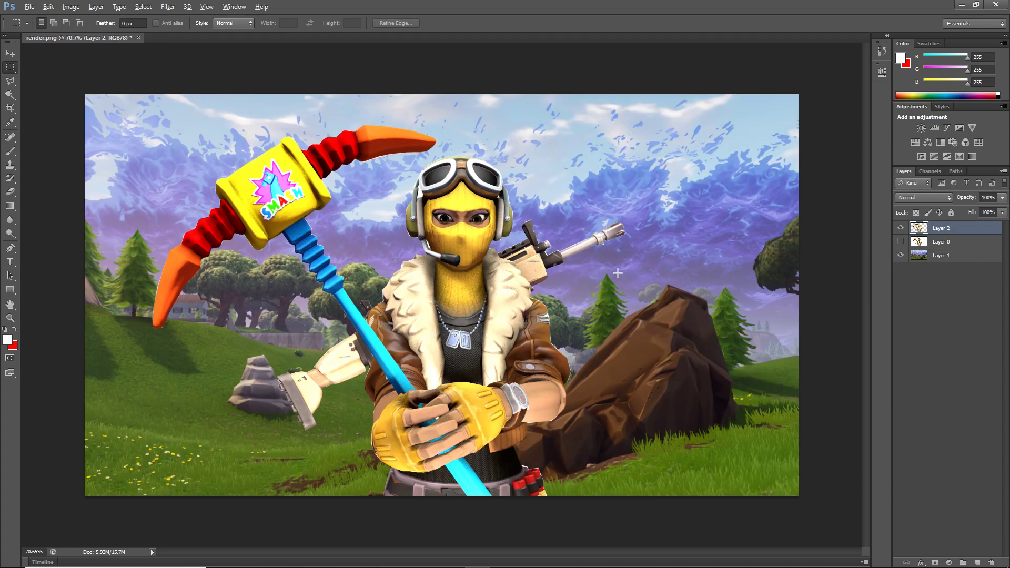
# - Inspect the character's cutout edges and the overall composite against the landscape, checking the background and character layers
pyautogui.keyDown('alt'); pyautogui.scroll(-3, 621, 268); pyautogui.keyUp('alt')
pyautogui.keyDown('alt'); pyautogui.scroll(4, 621, 268); pyautogui.keyUp('alt')
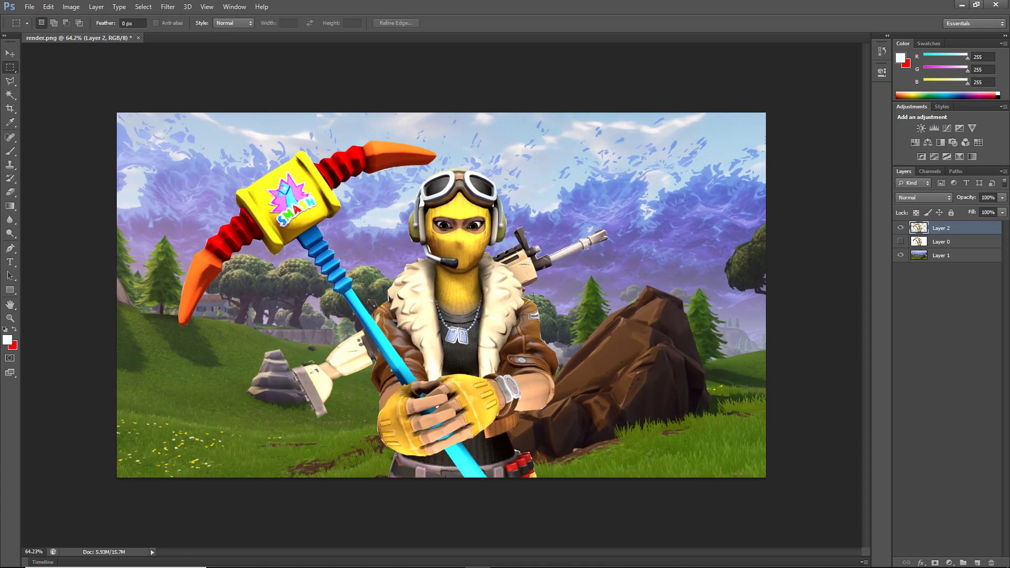
pyautogui.keyDown('alt'); pyautogui.scroll(-1, 455, 272); pyautogui.keyUp('alt')
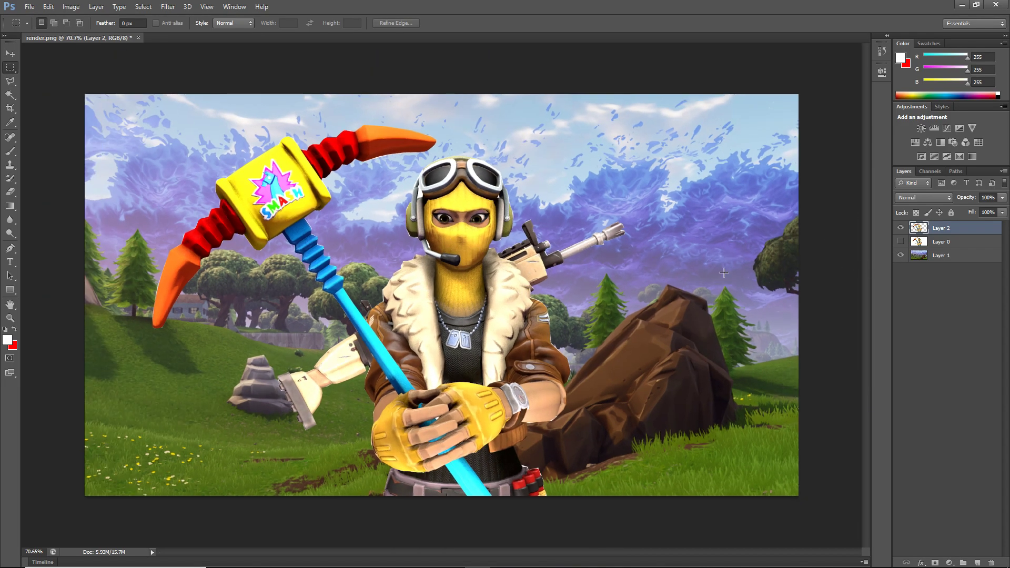
pyautogui.keyDown('alt'); pyautogui.scroll(5, 605, 258); pyautogui.keyUp('alt')
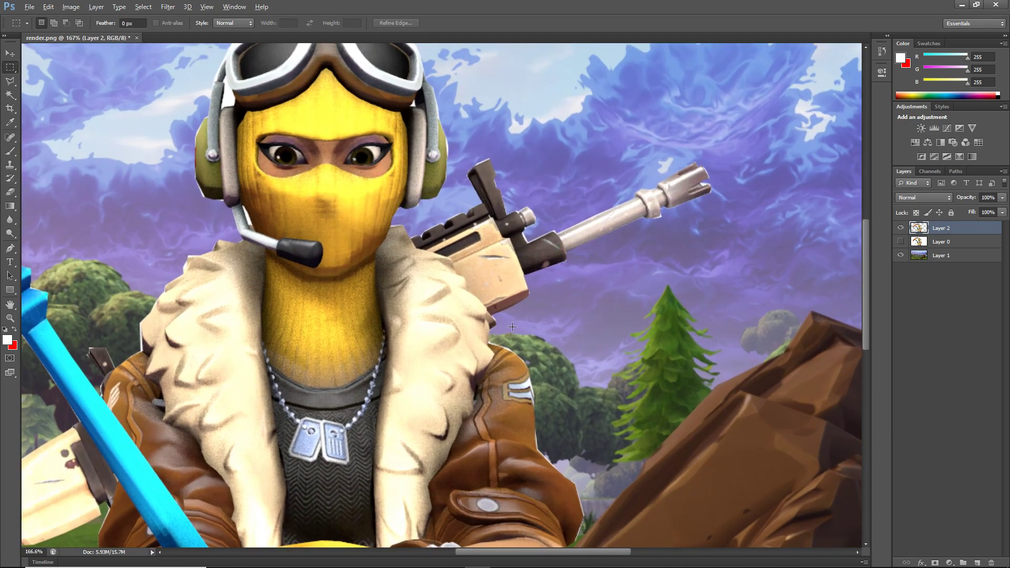
pyautogui.keyDown('alt'); pyautogui.scroll(1, 502, 324); pyautogui.keyUp('alt')
pyautogui.keyDown('alt'); pyautogui.scroll(-6, 568, 222); pyautogui.keyUp('alt')
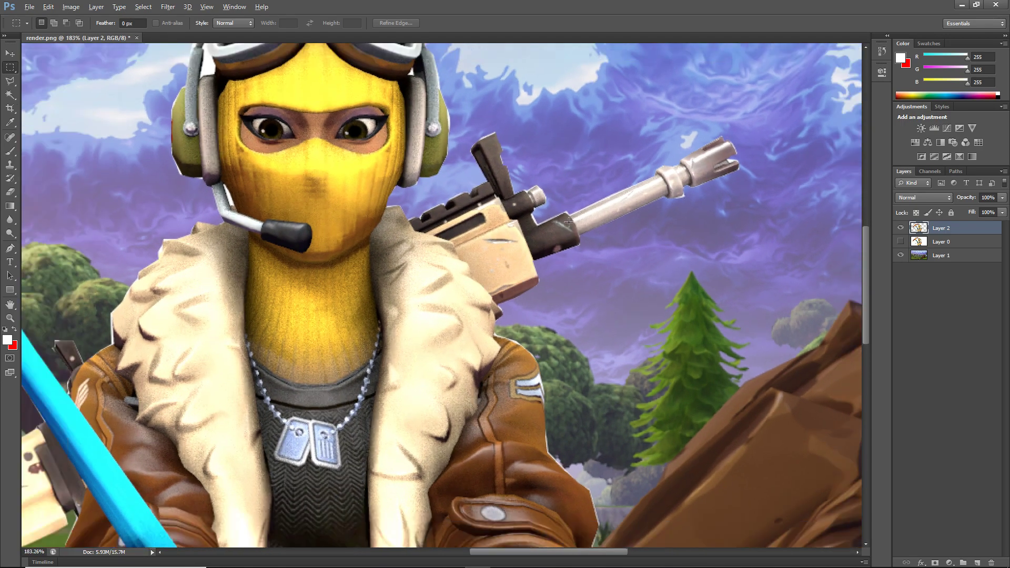
pyautogui.keyDown('alt'); pyautogui.scroll(4, 532, 259); pyautogui.keyUp('alt')
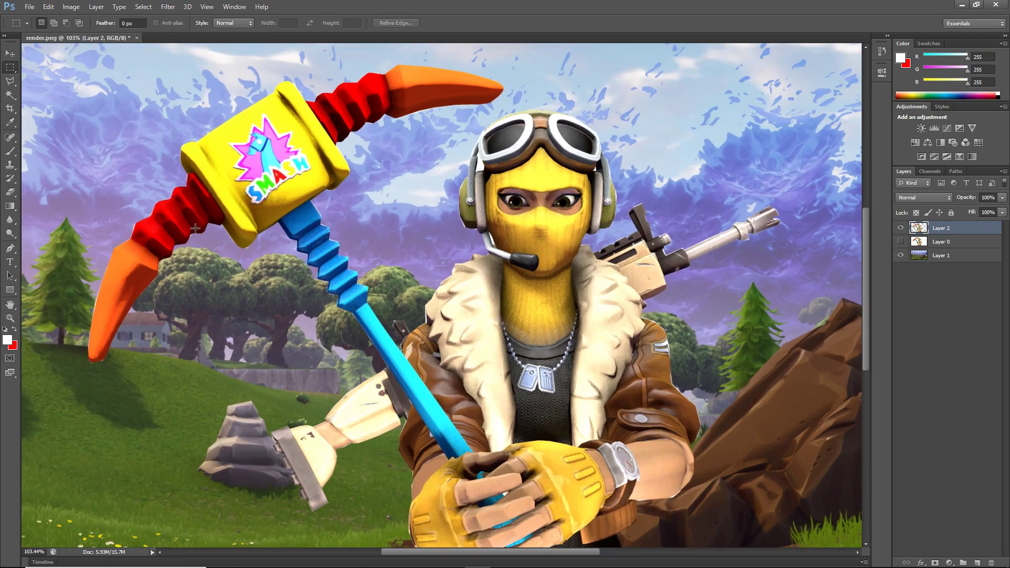
pyautogui.keyDown('alt'); pyautogui.scroll(-4, 563, 229); pyautogui.keyUp('alt')
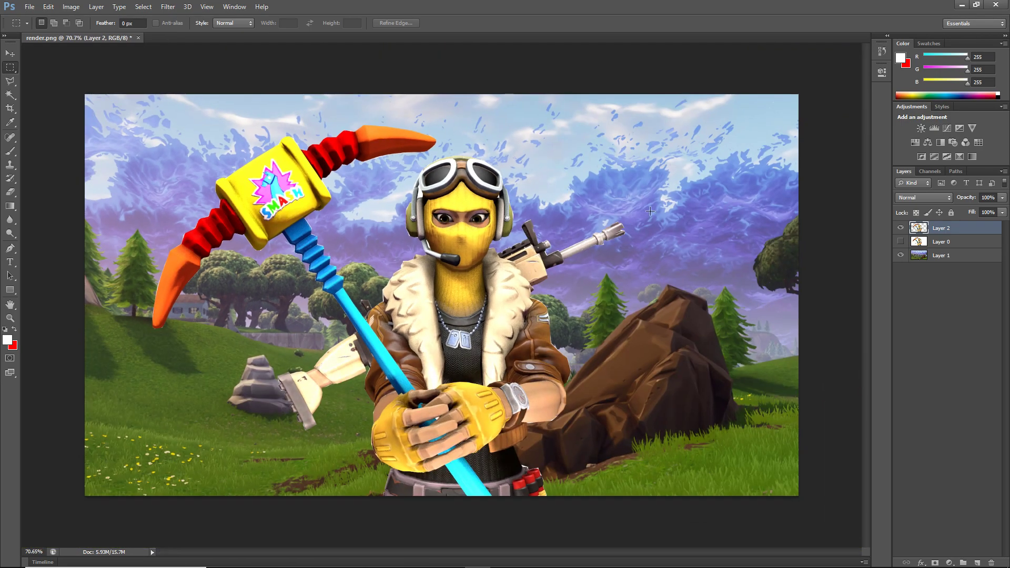
pyautogui.click(908, 253)
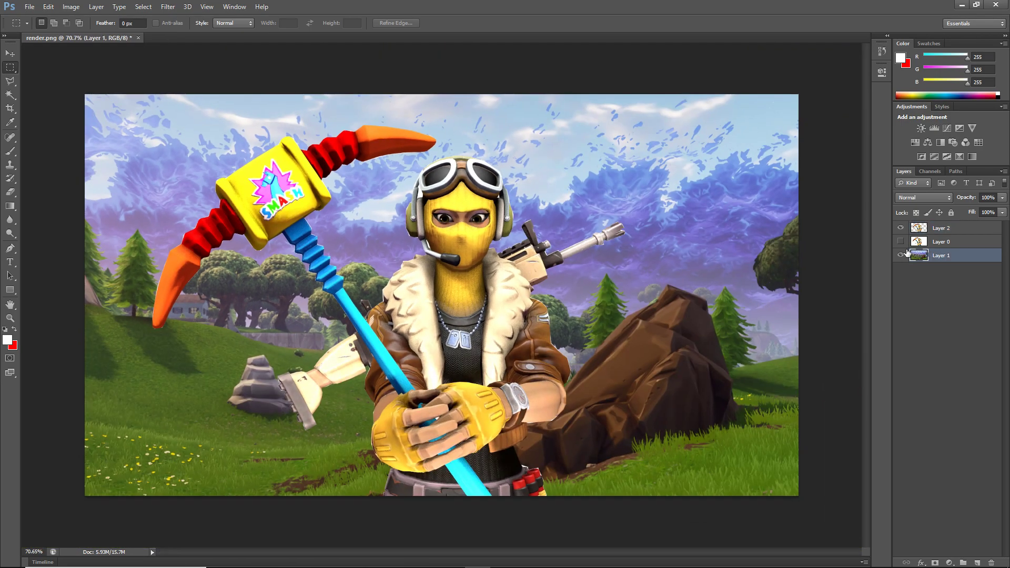
pyautogui.click(958, 228)
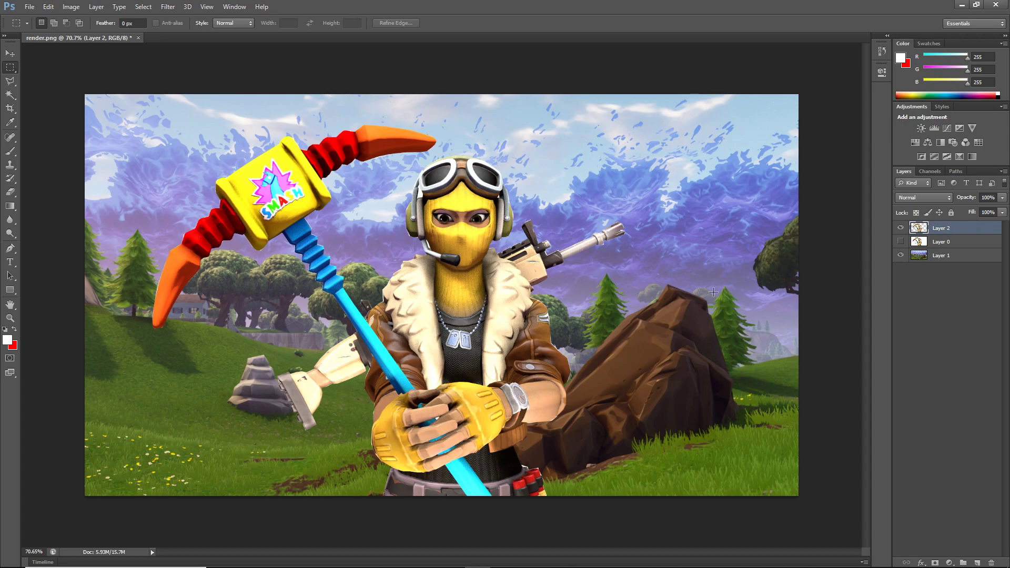
pyautogui.keyDown('alt'); pyautogui.scroll(-3, 642, 271); pyautogui.keyUp('alt')
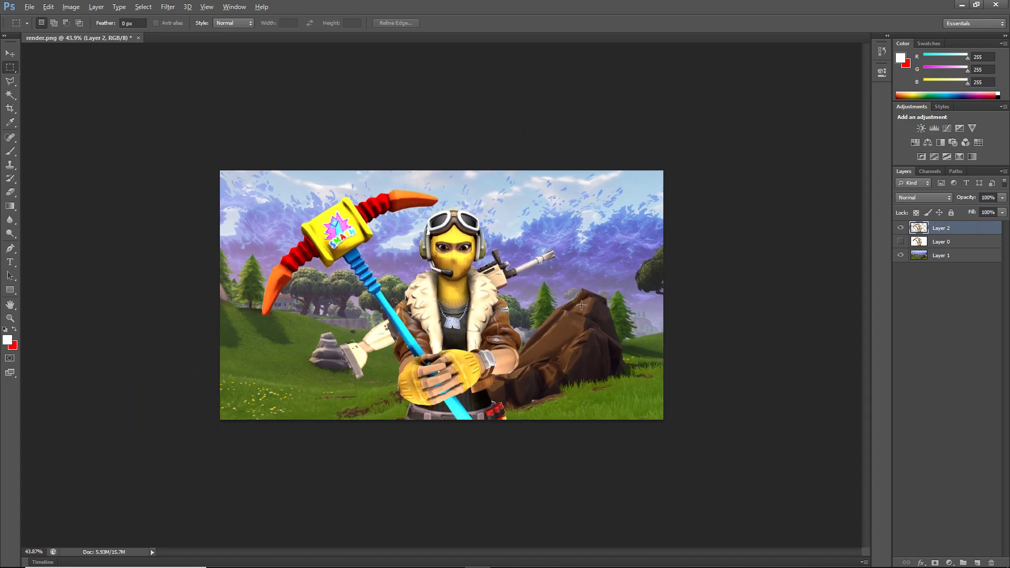
pyautogui.keyDown('alt'); pyautogui.scroll(4, 581, 306); pyautogui.keyUp('alt')
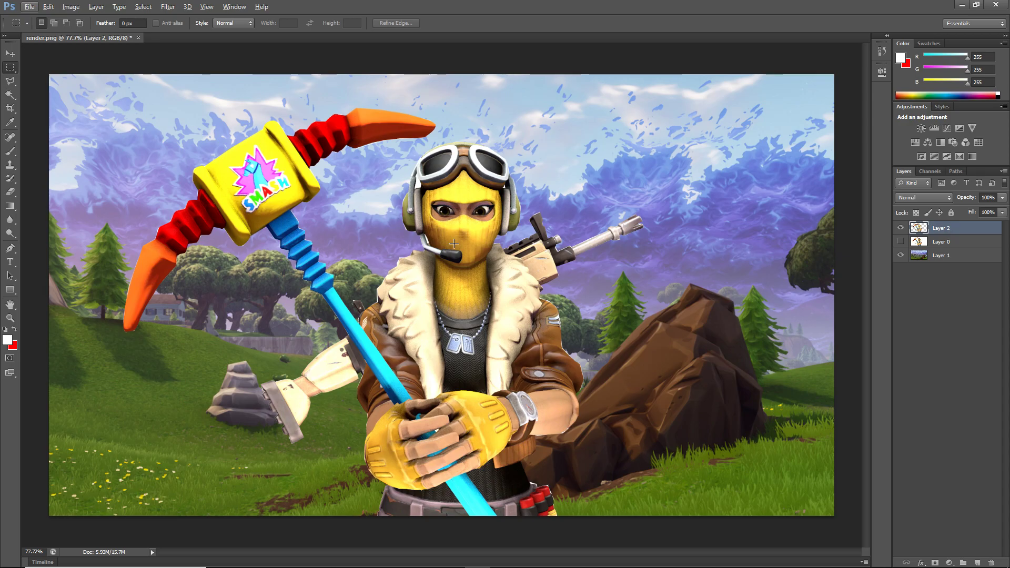